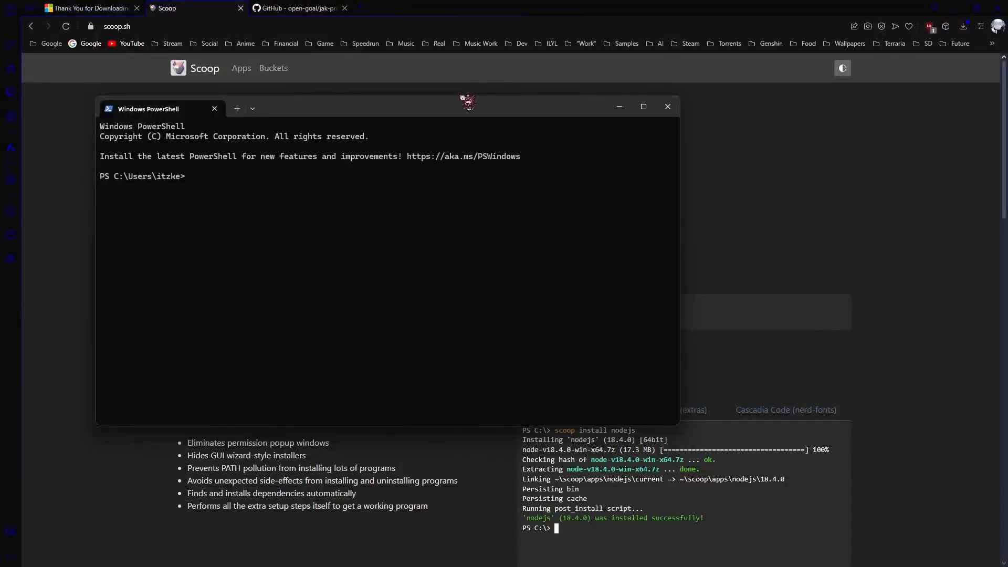
Step: Copy the Set-ExecutionPolicy RemoteSigned CurrentUser command from the Scoop quickstart and run it in PowerShell
{"action": "left_click_drag", "start_coordinate": [454, 106], "coordinate": [725, 134]}
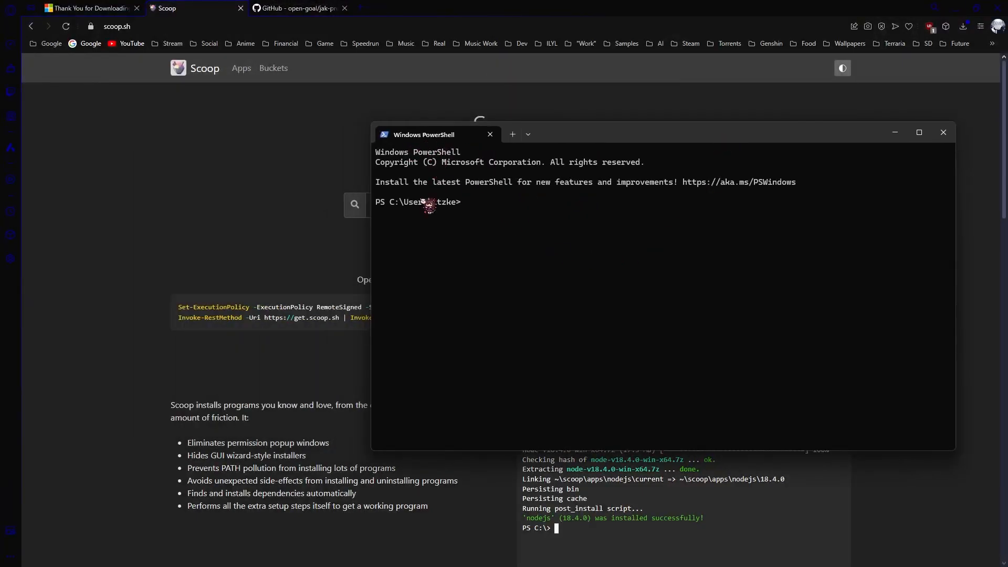
{"action": "left_click", "coordinate": [326, 269]}
{"action": "left_click_drag", "start_coordinate": [453, 309], "coordinate": [200, 307]}
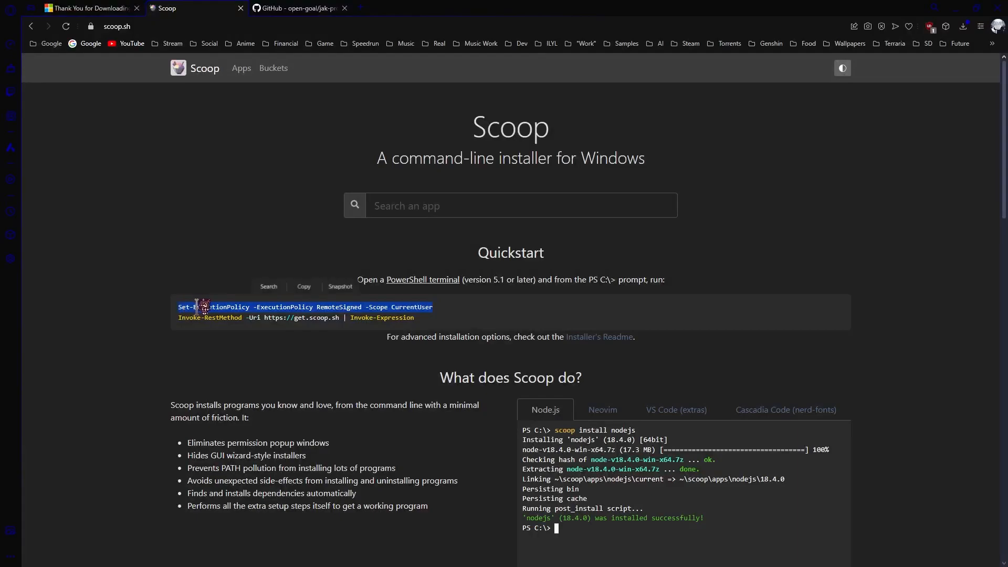
{"action": "left_click", "coordinate": [304, 287]}
{"action": "key", "text": "alt+Tab"}
{"action": "key", "text": "ctrl+v"}
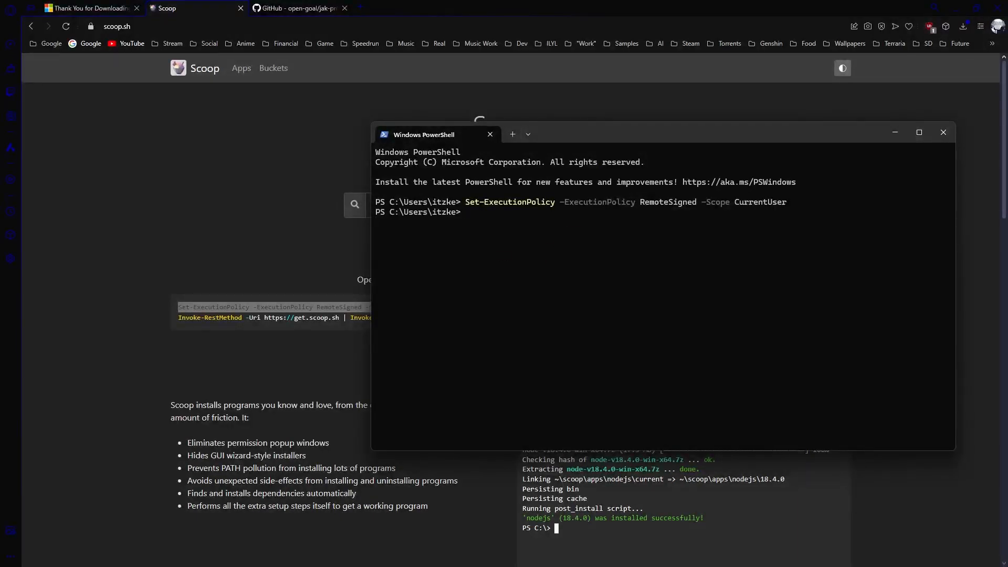
{"action": "left_click", "coordinate": [287, 257]}
{"action": "left_click_drag", "start_coordinate": [437, 325], "coordinate": [179, 318]}
{"action": "key", "text": "ctrl+c"}
{"action": "key", "text": "alt+Tab"}
{"action": "key", "text": "ctrl+v"}
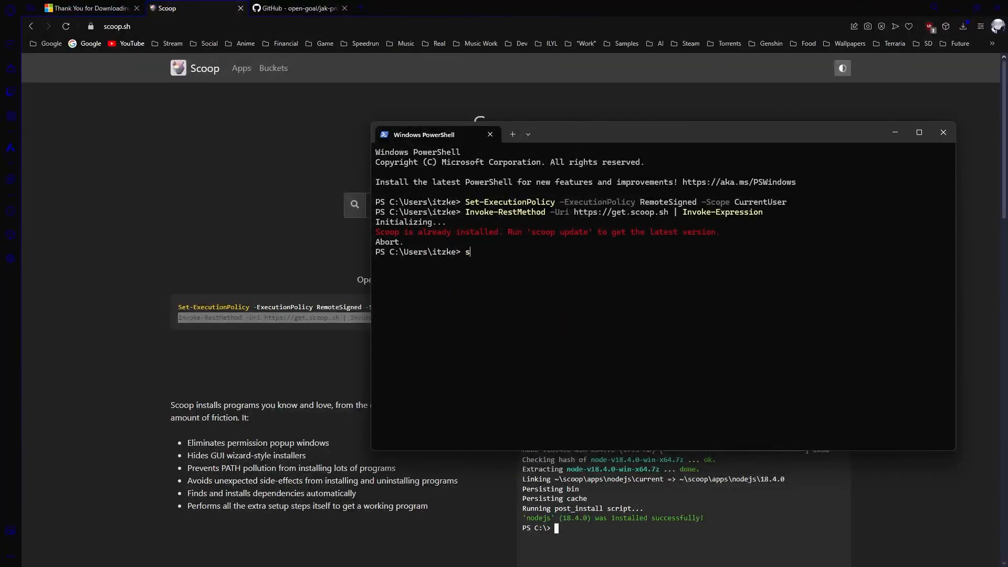
Step: Run scoop update in PowerShell and close the terminal window
{"action": "type", "text": "e"}
{"action": "key", "text": "Return"}
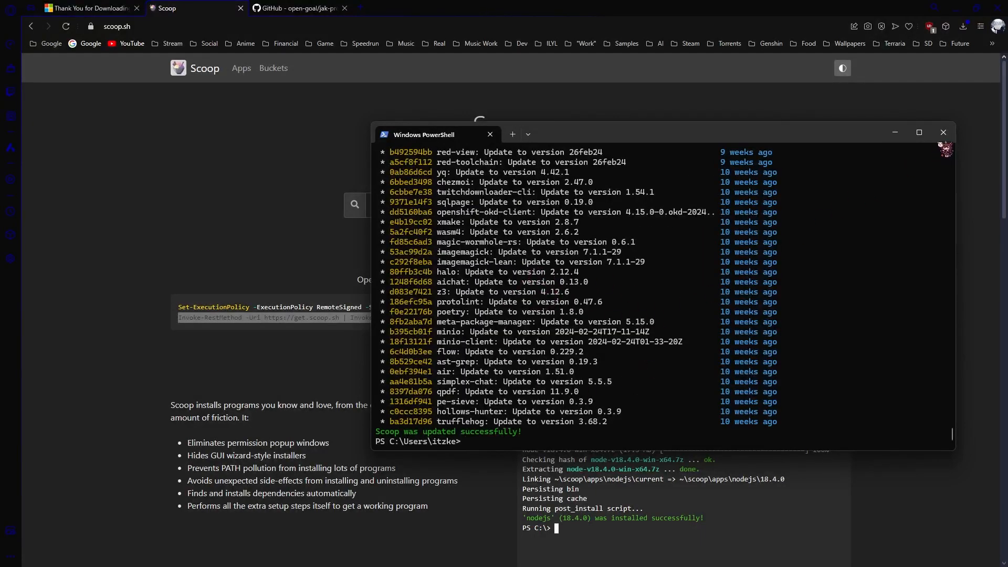
{"action": "left_click", "coordinate": [943, 132]}
{"action": "left_click", "coordinate": [953, 192]}
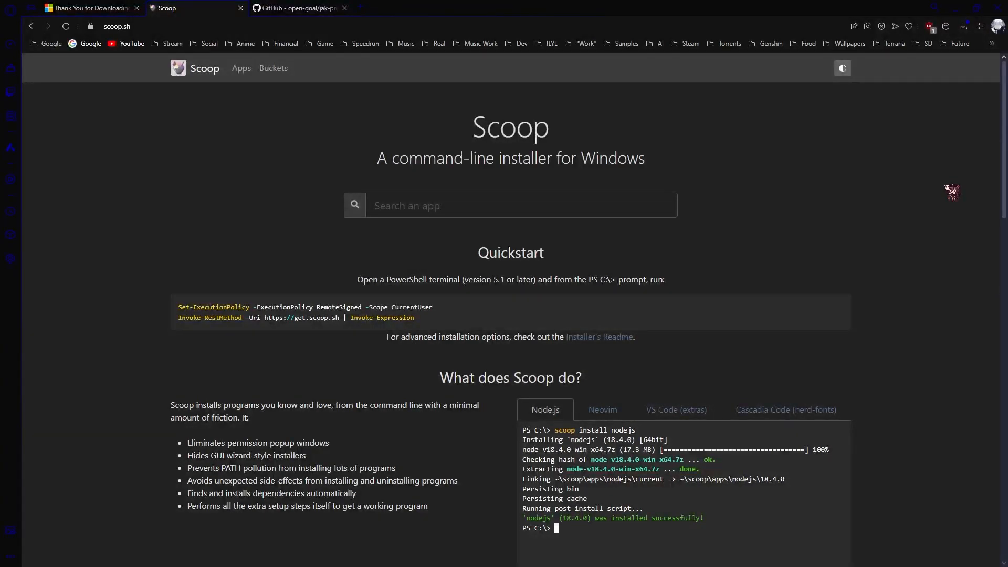
Step: In File Explorer, create a folder named "Jak 3 video" in E:\OpenGOAL, open it and widen the window
{"action": "left_click_drag", "start_coordinate": [622, 566], "coordinate": [642, 136]}
{"action": "left_click", "coordinate": [589, 408]}
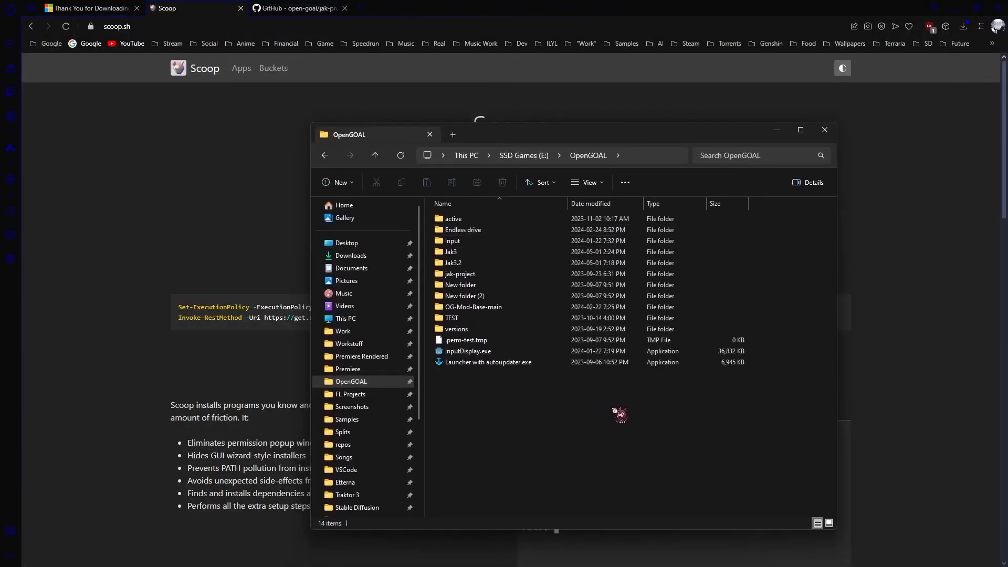
{"action": "key", "text": "ctrl+shift+n"}
{"action": "type", "text": "Jak 3 video"}
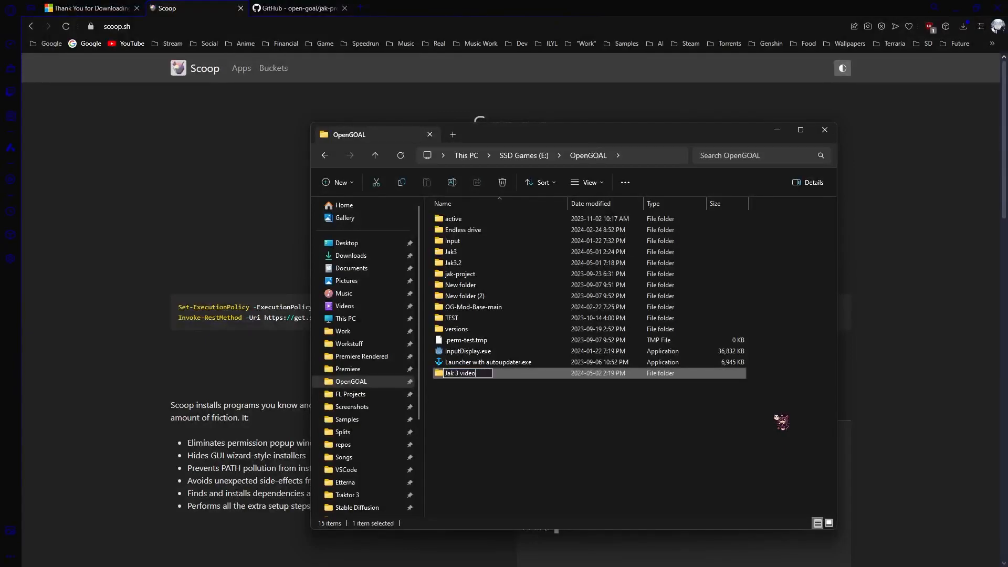
{"action": "key", "text": "Return"}
{"action": "key", "text": "Return"}
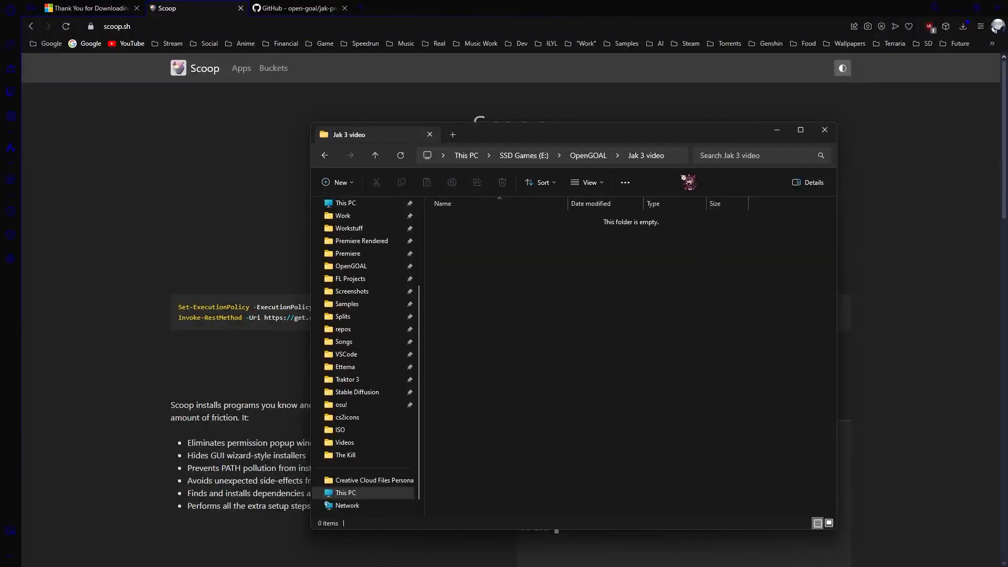
{"action": "left_click_drag", "start_coordinate": [837, 204], "coordinate": [924, 206]}
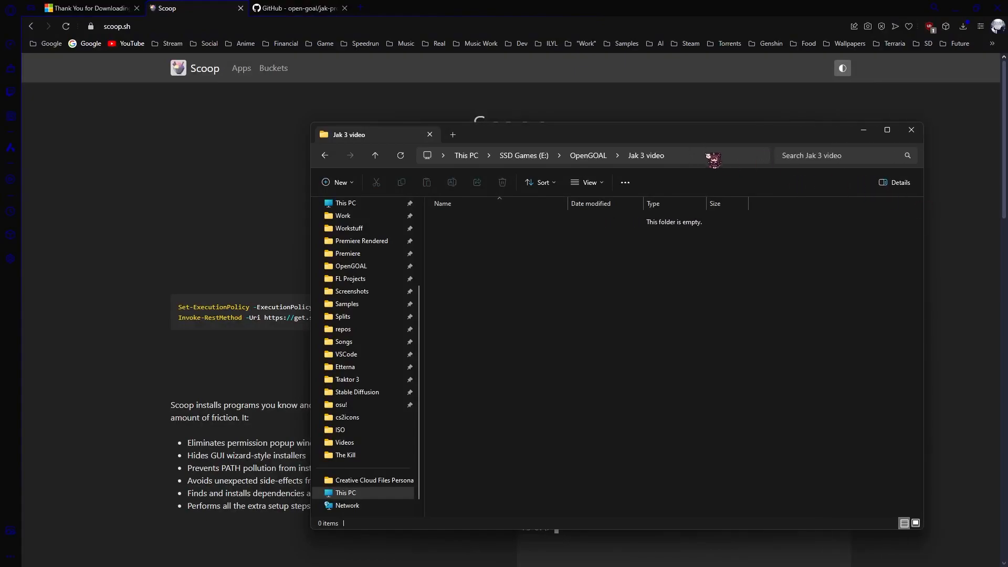
Step: Copy the web address of the open-goal/jak-project repository from its GitHub page in the browser
{"action": "left_click", "coordinate": [297, 8]}
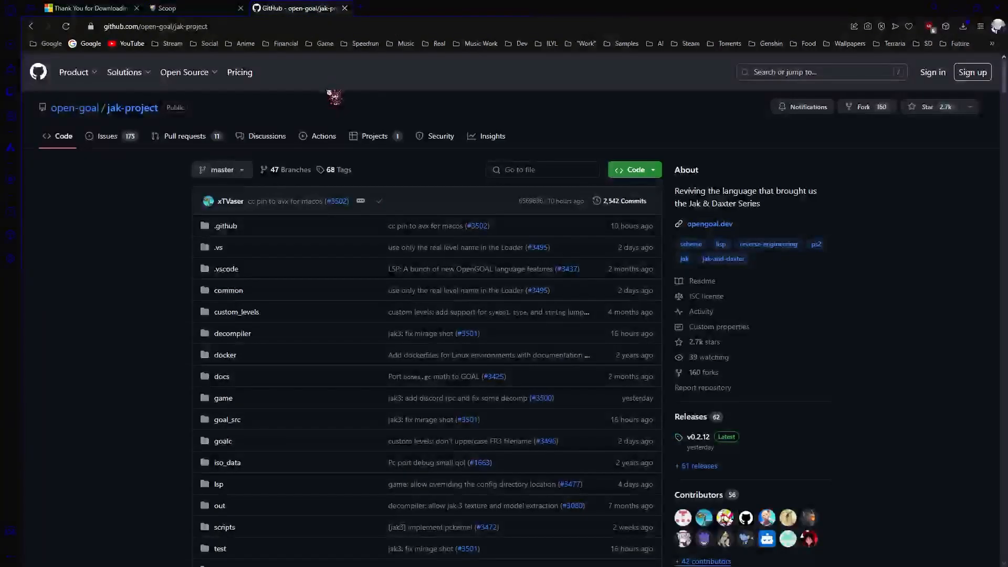
{"action": "left_click", "coordinate": [224, 26]}
{"action": "right_click", "coordinate": [224, 26]}
{"action": "left_click", "coordinate": [235, 67]}
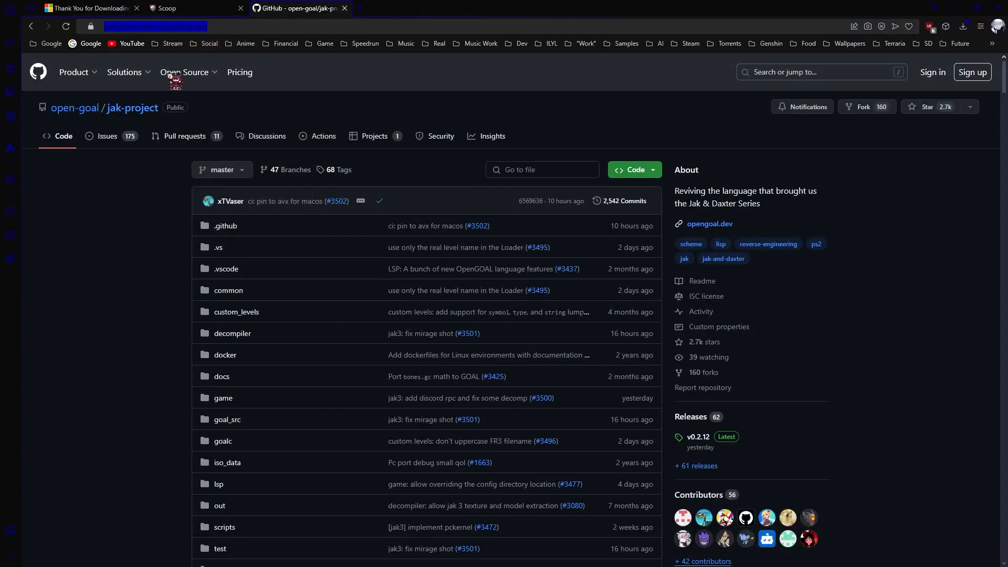
{"action": "left_click", "coordinate": [128, 218]}
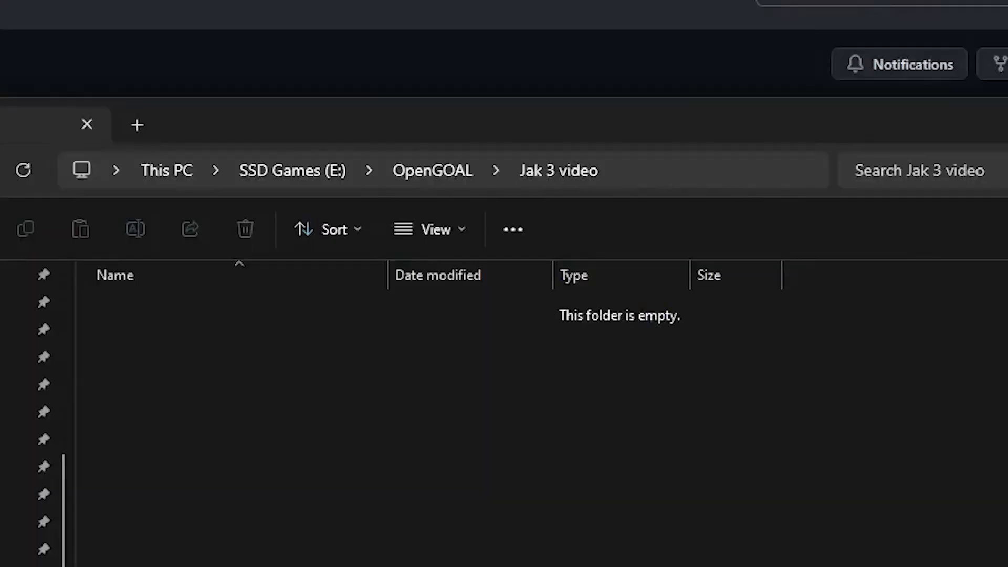
{"action": "left_click", "coordinate": [710, 178]}
{"action": "key", "text": "BackSpace"}
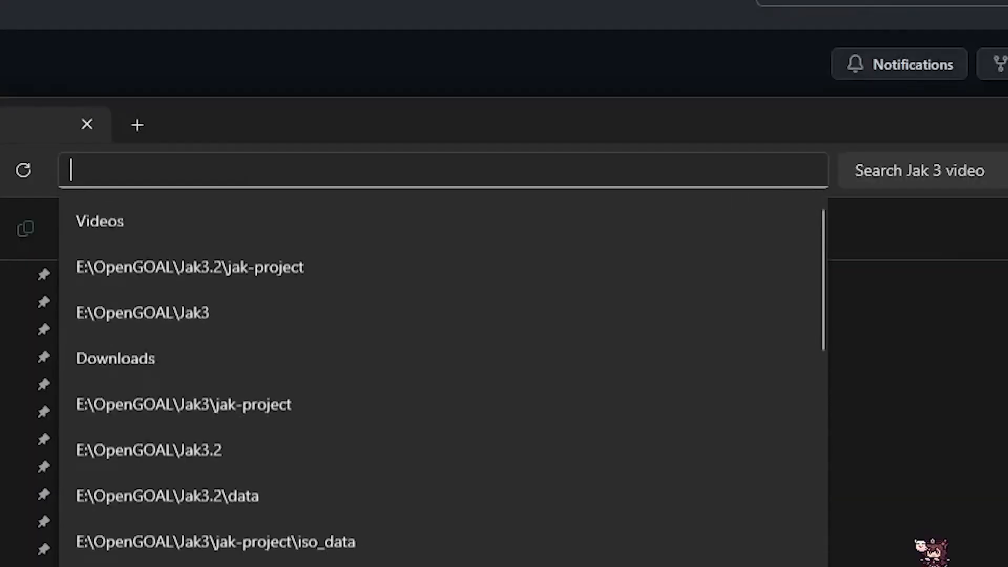
{"action": "type", "text": "git clone"}
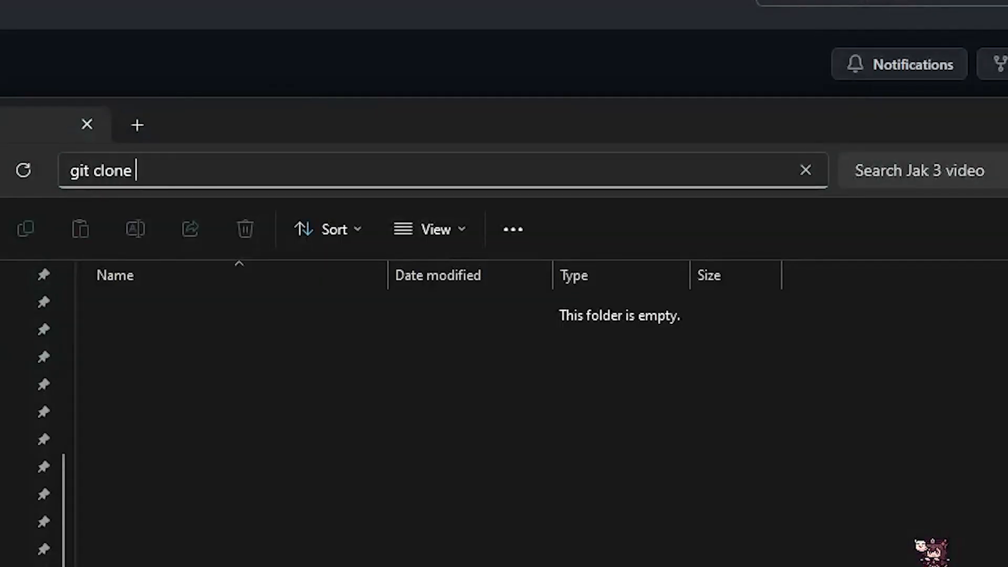
{"action": "key", "text": "ctrl+v"}
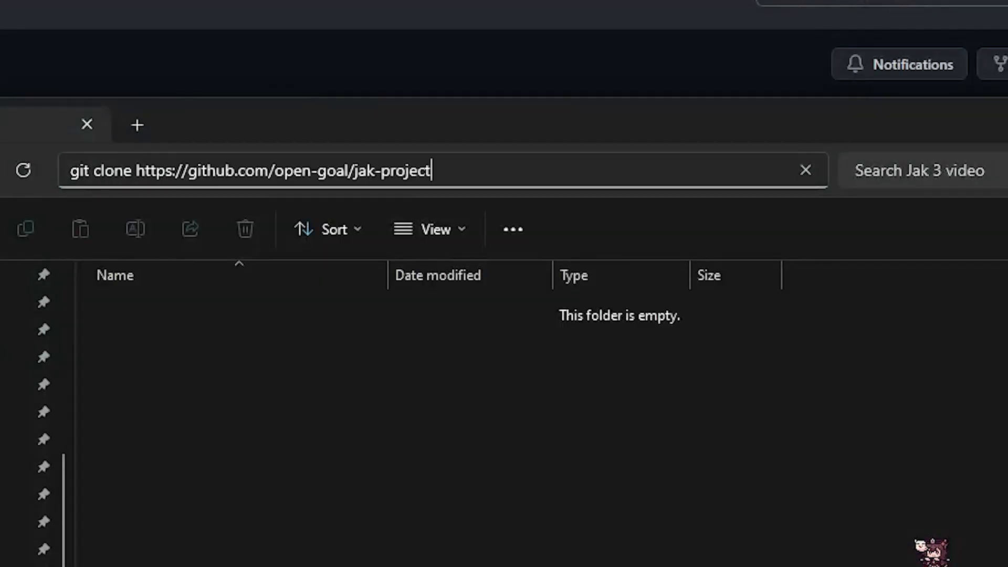
{"action": "key", "text": "Return"}
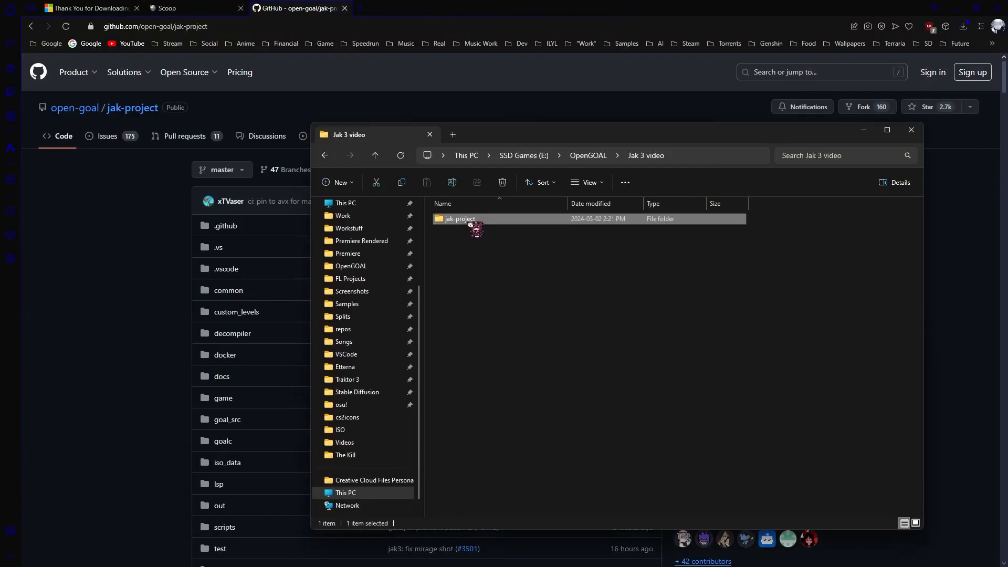
{"action": "double_click", "coordinate": [462, 219]}
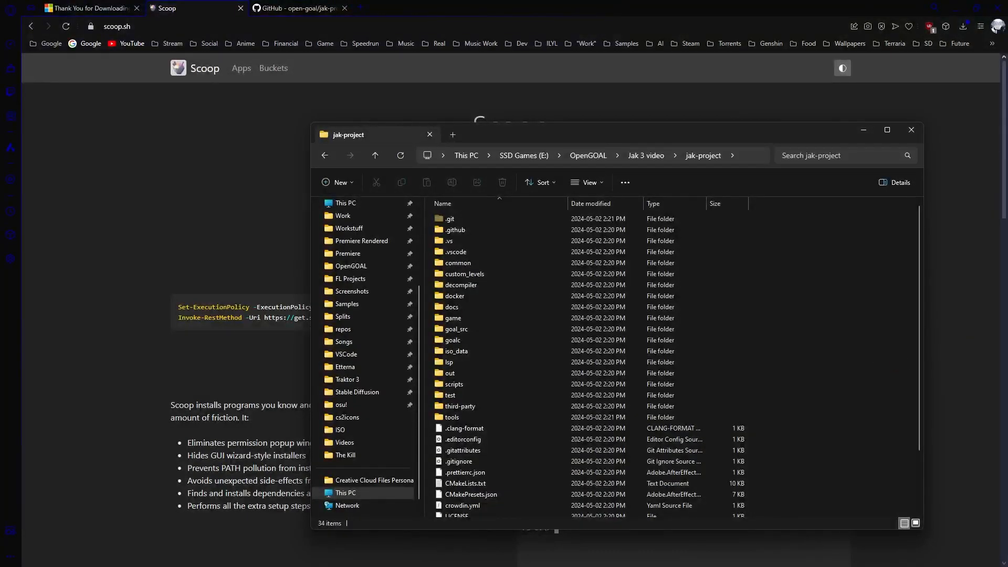
Step: Run "scoop install git llvm nasm python task" in Command Prompt and close its window
{"action": "left_click", "coordinate": [759, 157]}
{"action": "type", "text": "git clone"}
{"action": "key", "text": "Return"}
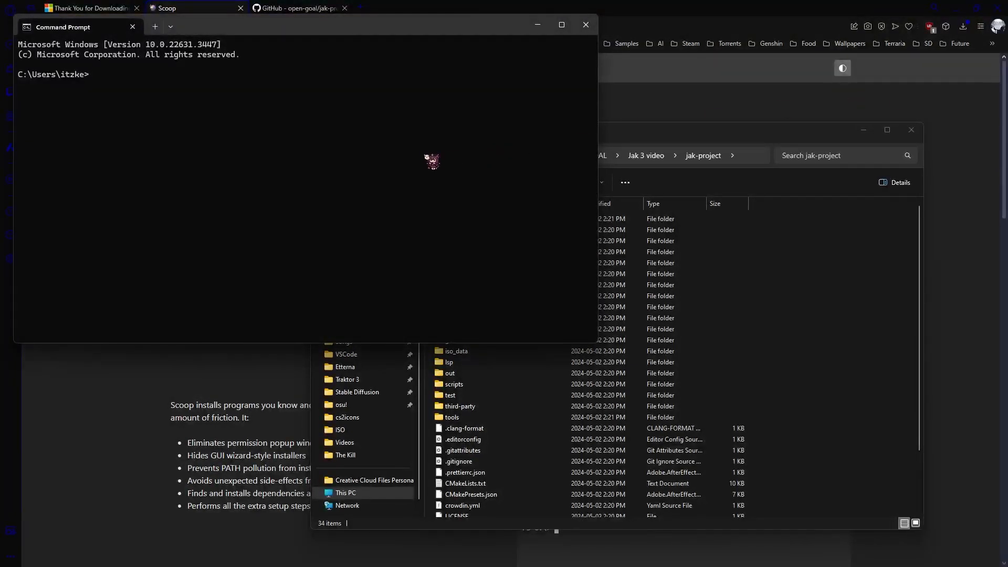
{"action": "key", "text": "ctrl+v"}
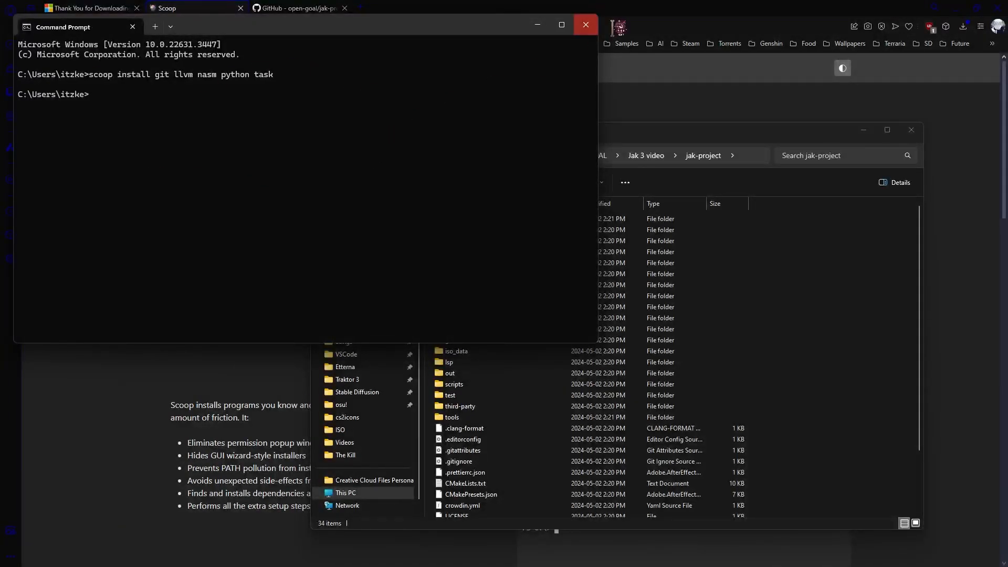
{"action": "left_click", "coordinate": [586, 25]}
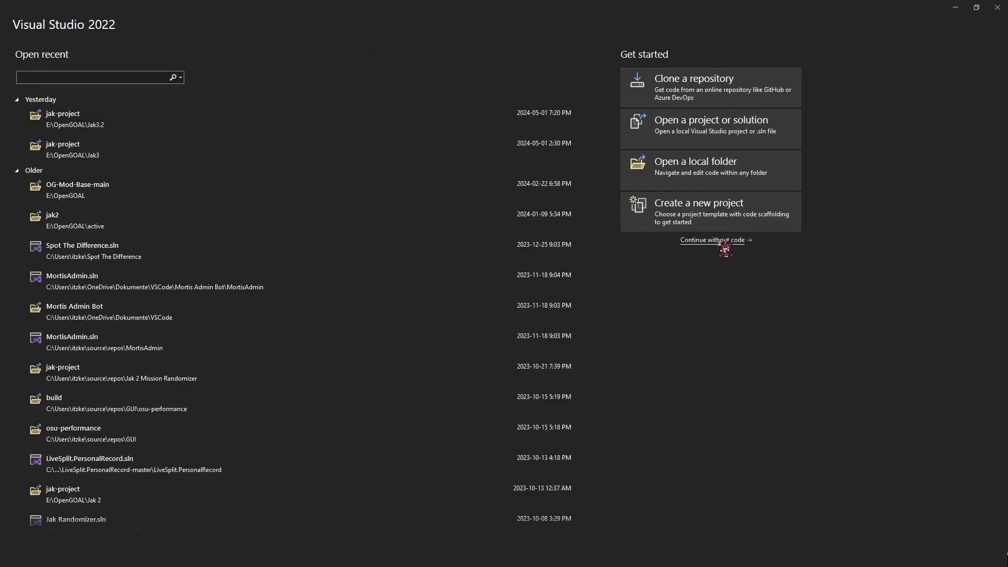
Step: Switch to Visual Studio 2022, continue without code and close the What's New page
{"action": "left_click", "coordinate": [586, 549]}
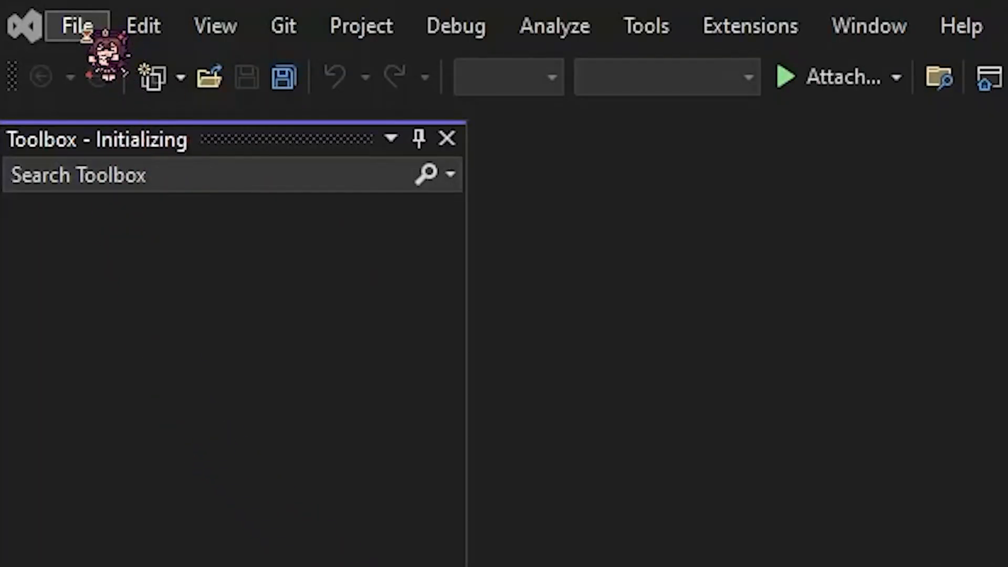
{"action": "left_click", "coordinate": [85, 34]}
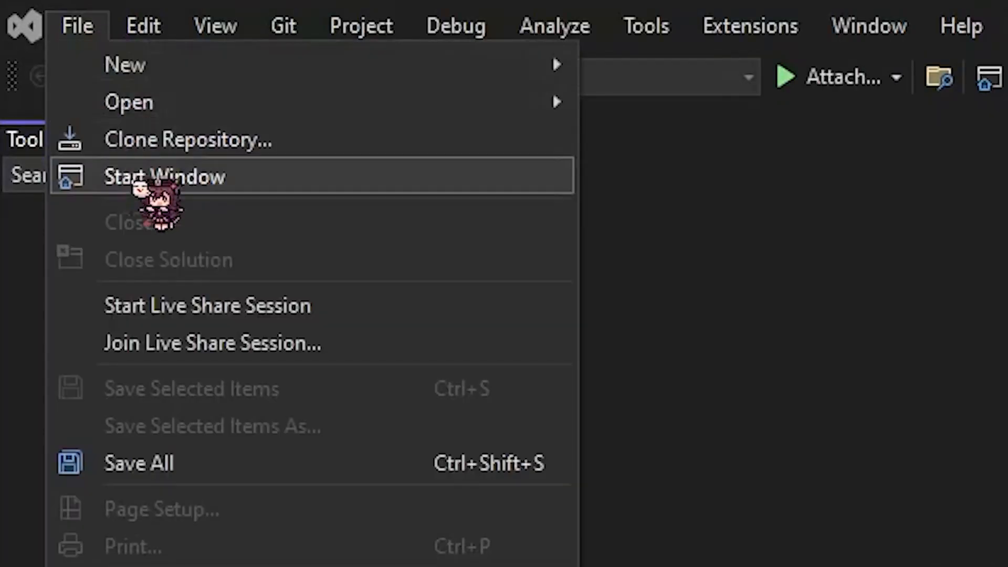
{"action": "mouse_move", "coordinate": [164, 108]}
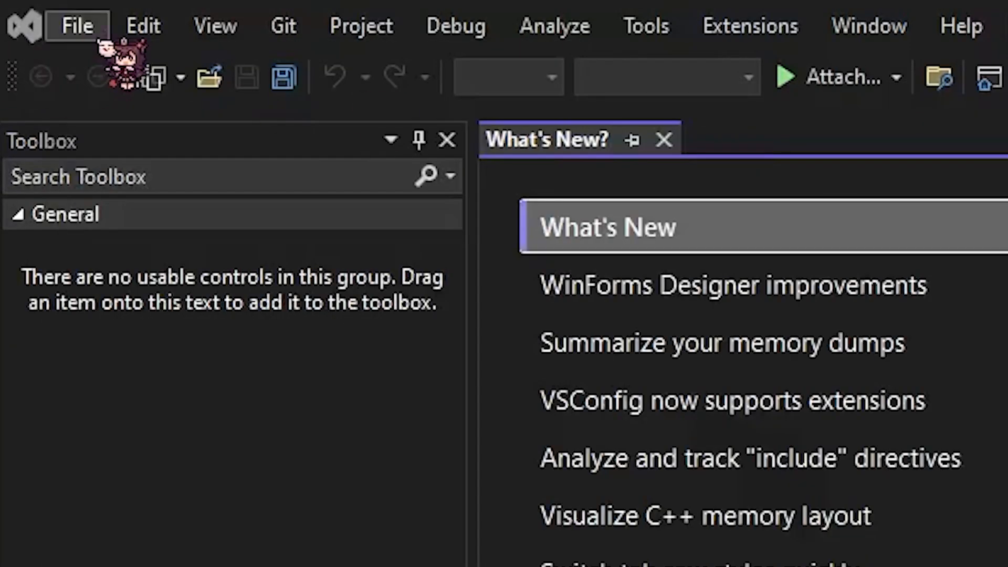
{"action": "left_click", "coordinate": [664, 141]}
Step: Open CMakeLists.txt from E:\OpenGOAL\Jak 3 video\jak-project as a CMake project
{"action": "left_click", "coordinate": [81, 24]}
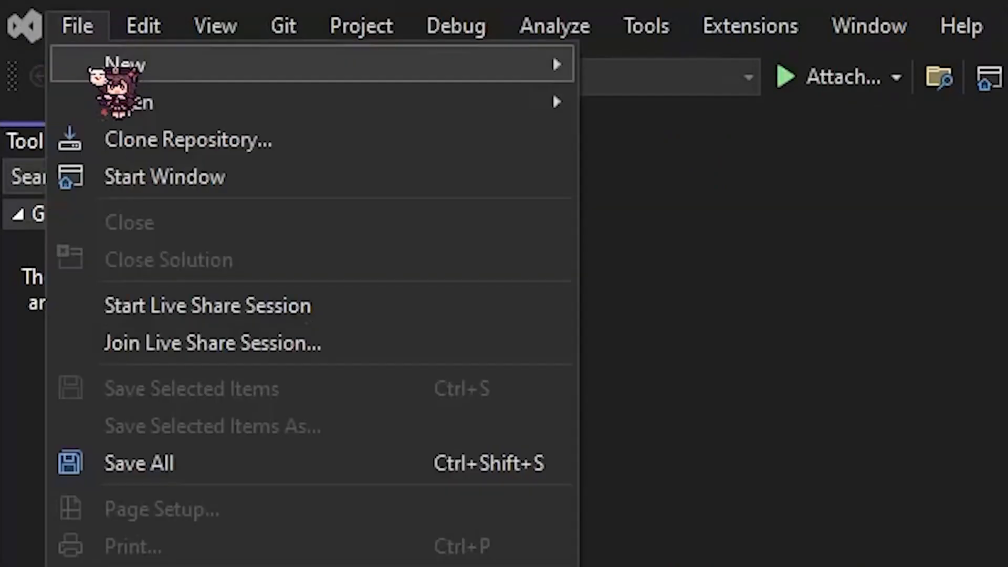
{"action": "mouse_move", "coordinate": [149, 99]}
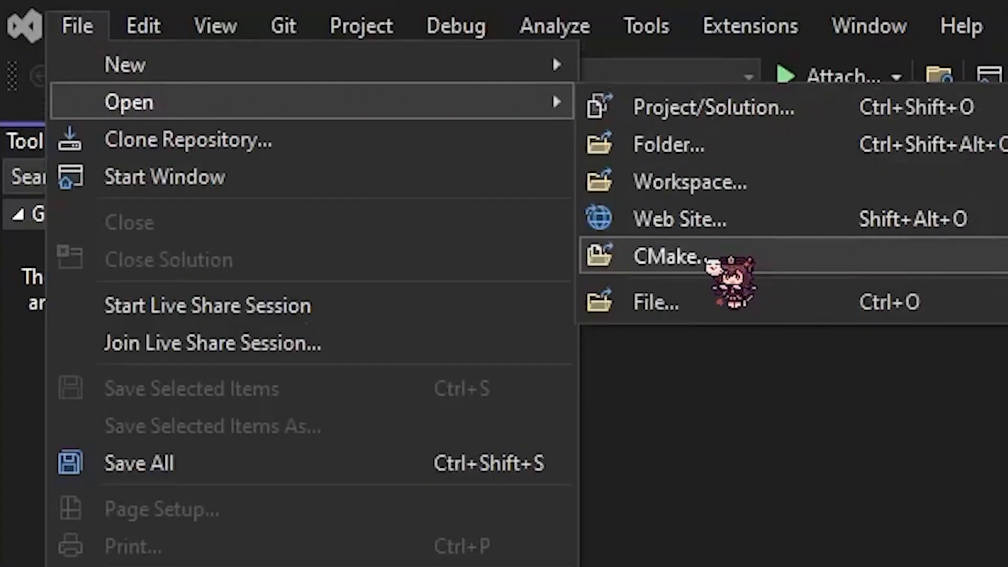
{"action": "left_click", "coordinate": [667, 256]}
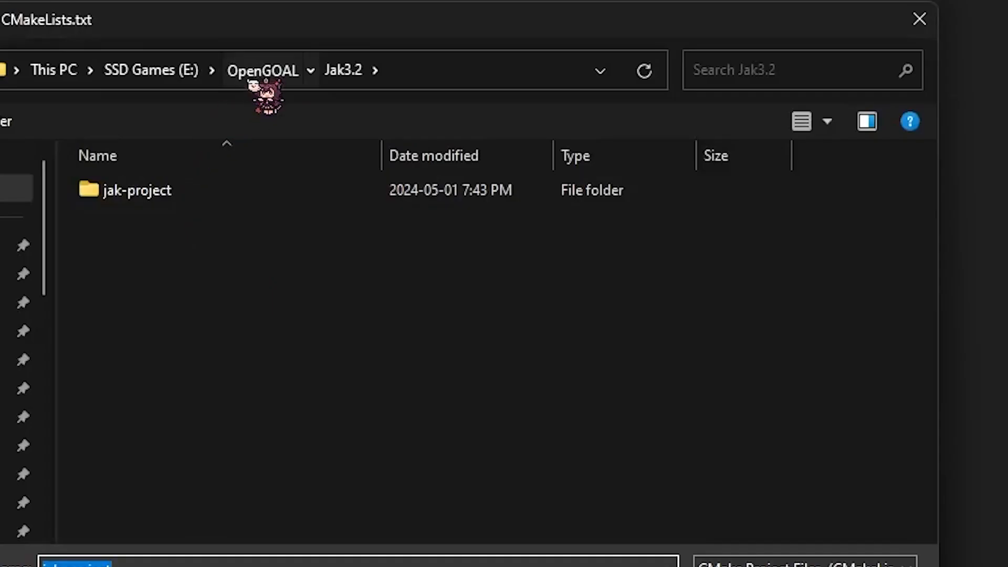
{"action": "left_click", "coordinate": [254, 81]}
{"action": "double_click", "coordinate": [153, 268]}
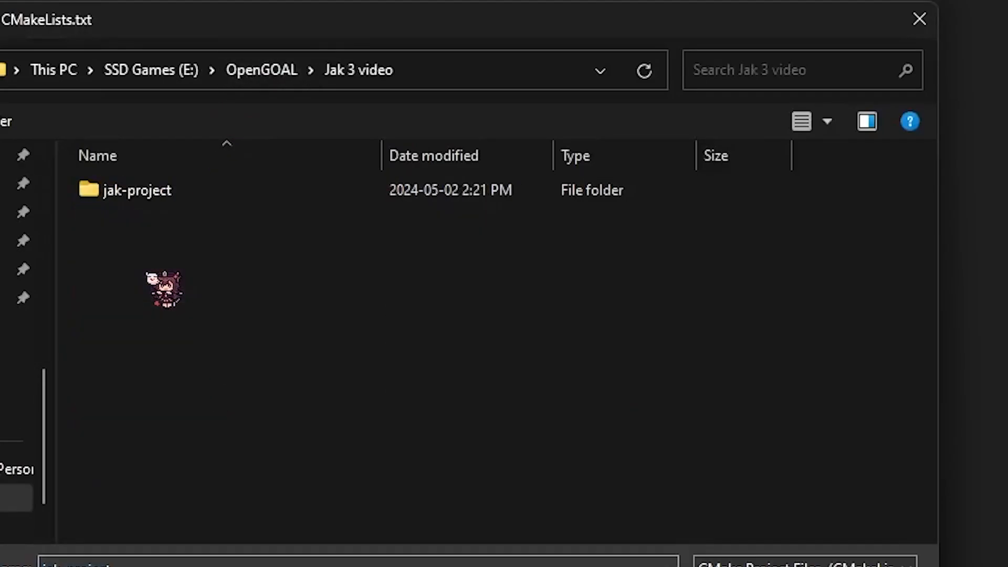
{"action": "left_click", "coordinate": [223, 198]}
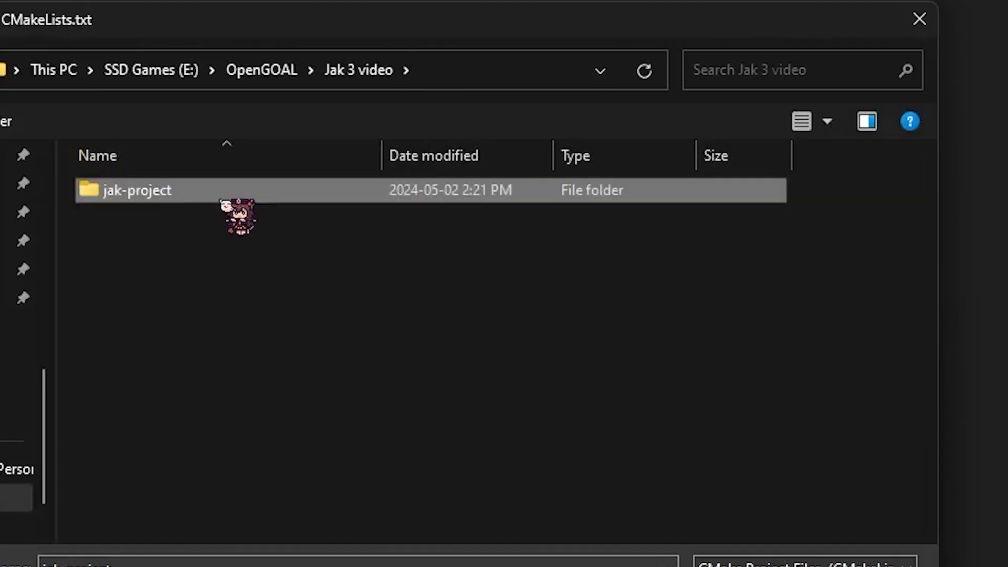
{"action": "double_click", "coordinate": [222, 201]}
{"action": "scroll", "coordinate": [727, 274], "scroll_direction": "down", "scroll_amount": 2}
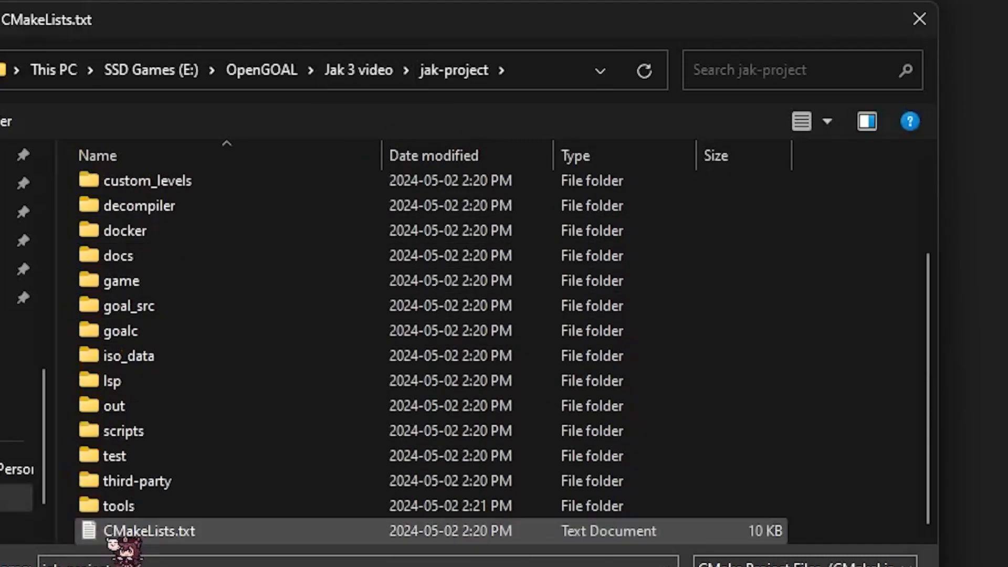
{"action": "double_click", "coordinate": [161, 531]}
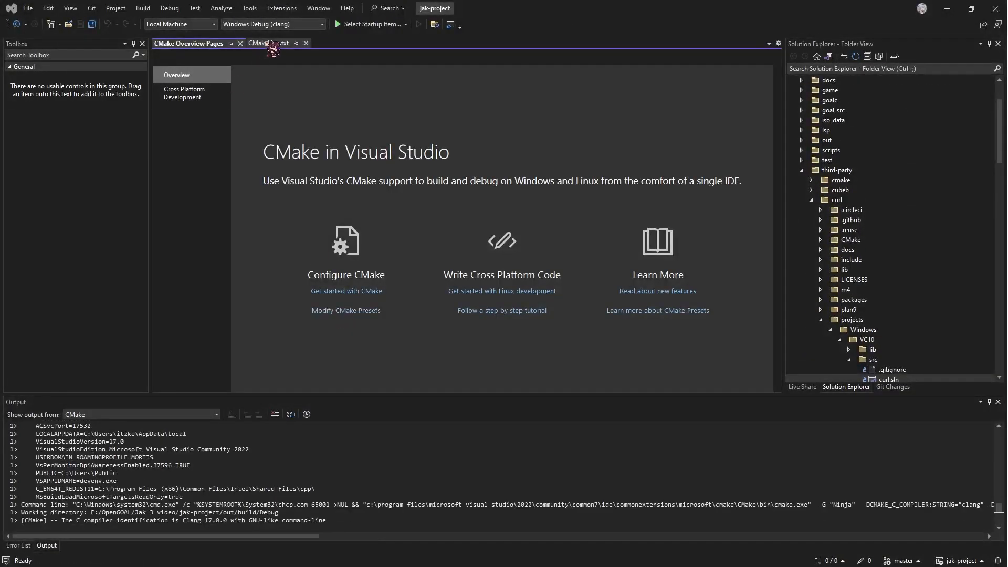
Step: Close the CMake Overview Pages and set the build configuration to Windows Release (clang)
{"action": "left_click", "coordinate": [252, 43]}
{"action": "left_click", "coordinate": [236, 43]}
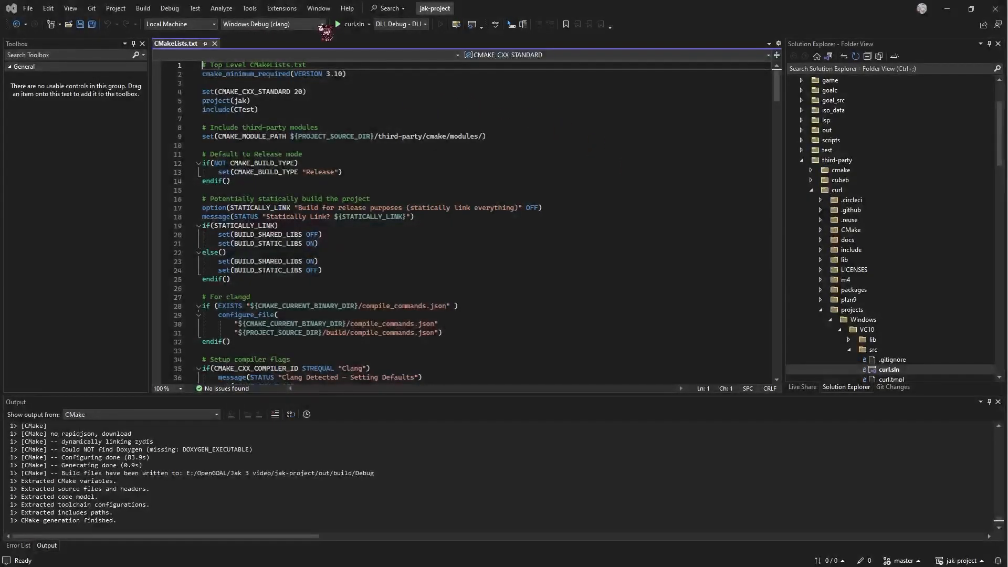
{"action": "left_click", "coordinate": [321, 25]}
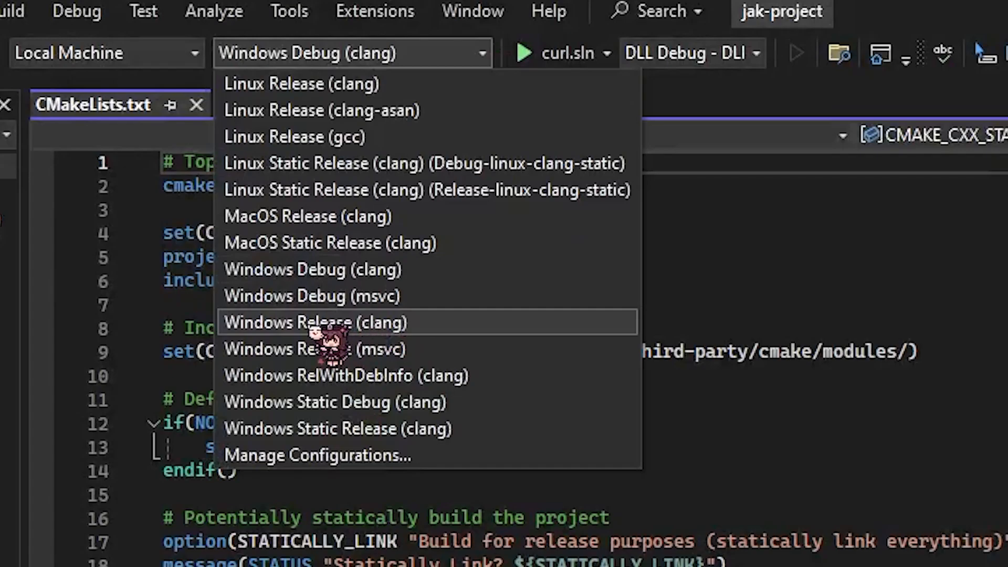
{"action": "left_click", "coordinate": [435, 321]}
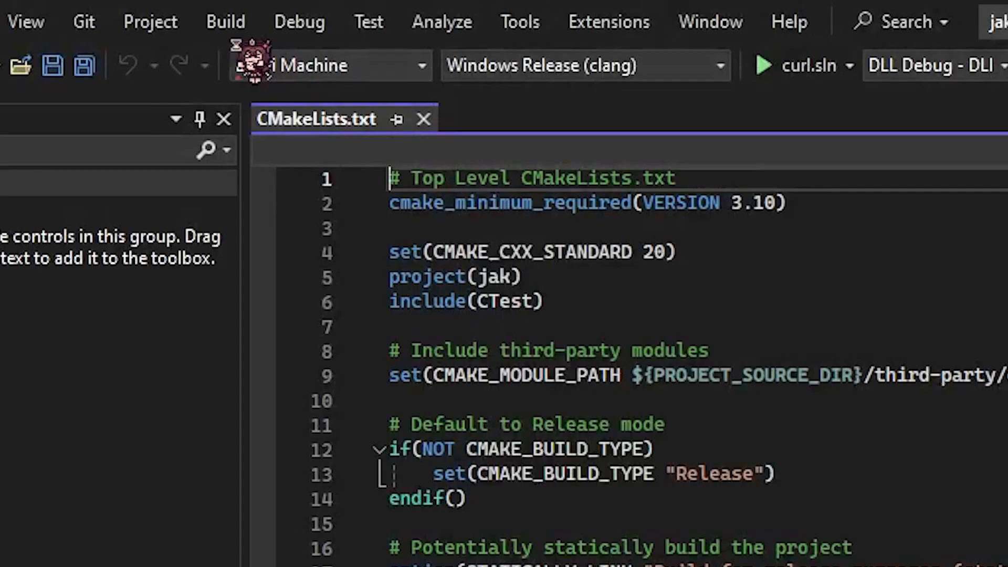
Step: Build and install the jak project with the Windows Release (clang) configuration, and minimize Visual Studio
{"action": "left_click", "coordinate": [142, 9]}
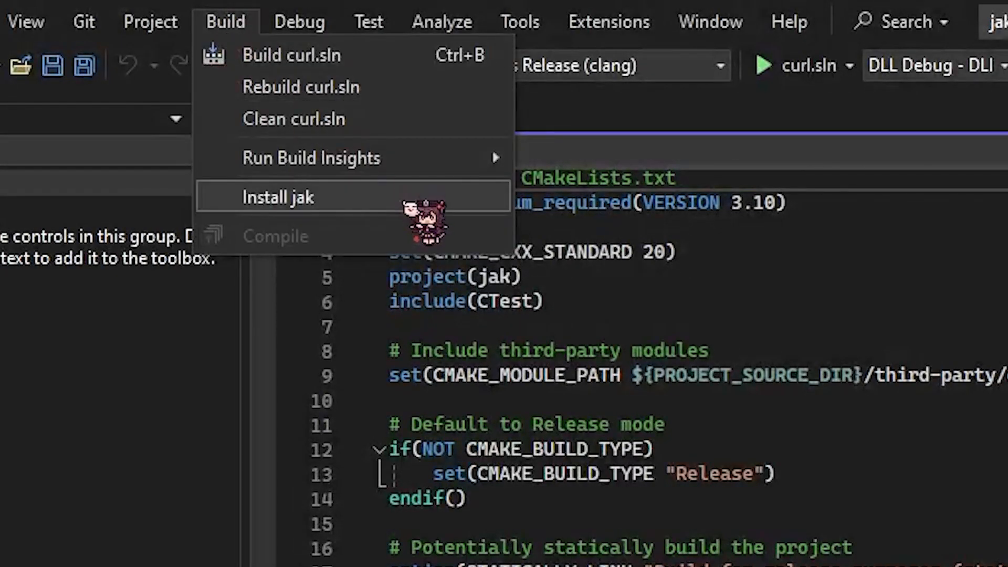
{"action": "left_click", "coordinate": [423, 207]}
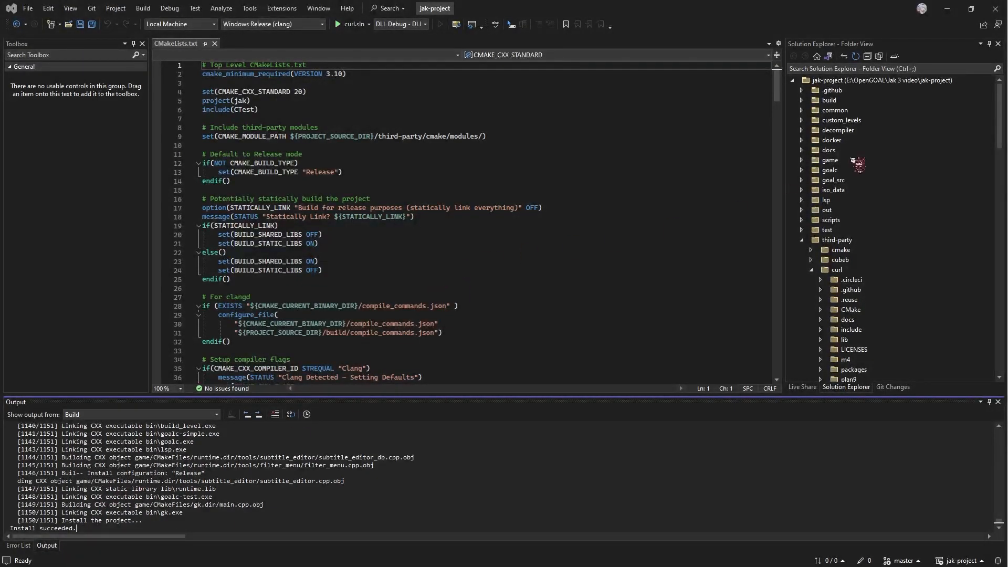
{"action": "left_click", "coordinate": [946, 8]}
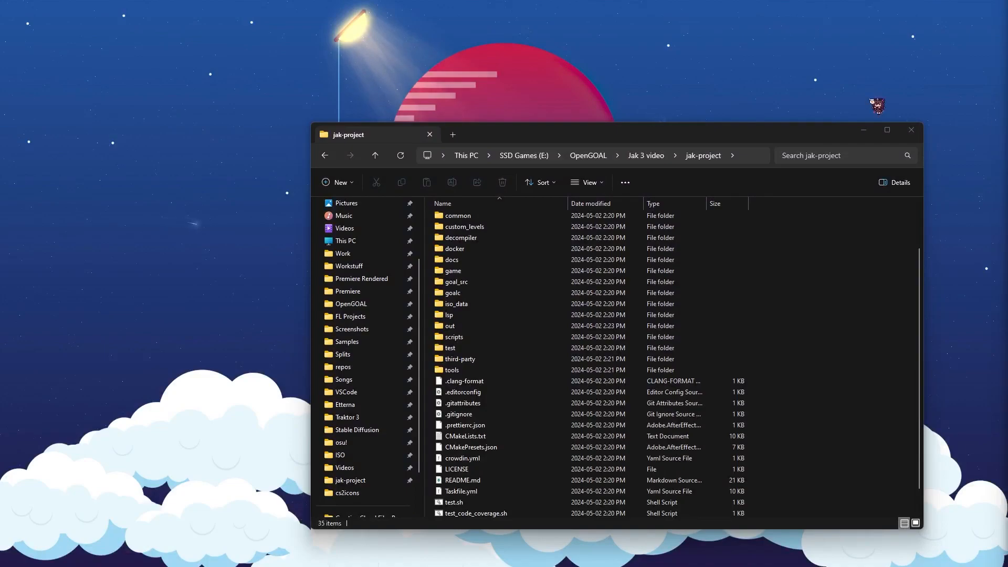
Step: Run "task set-game-jak3" from the jak-project folder in File Explorer
{"action": "left_click", "coordinate": [749, 156]}
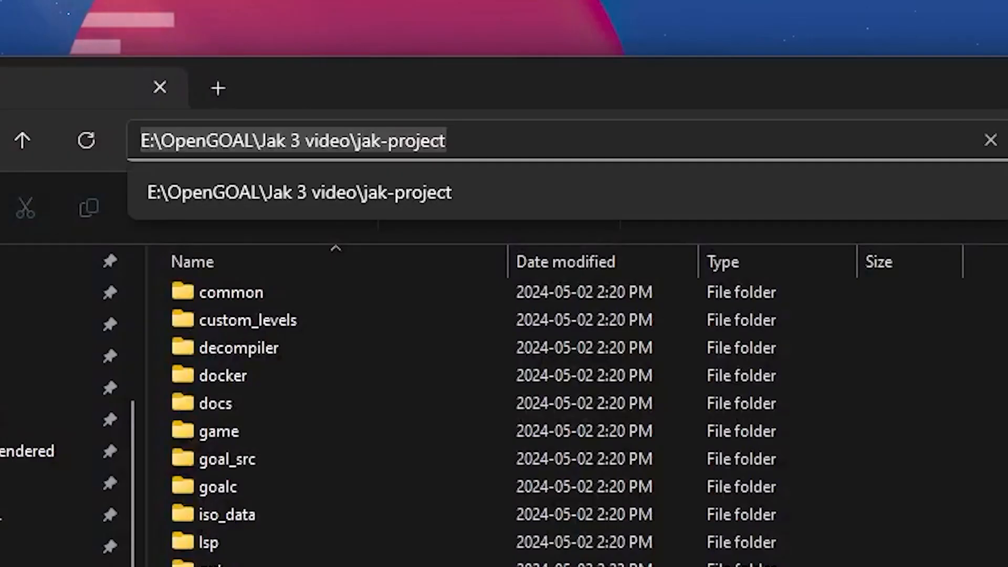
{"action": "type", "text": "task set-game-jak3"}
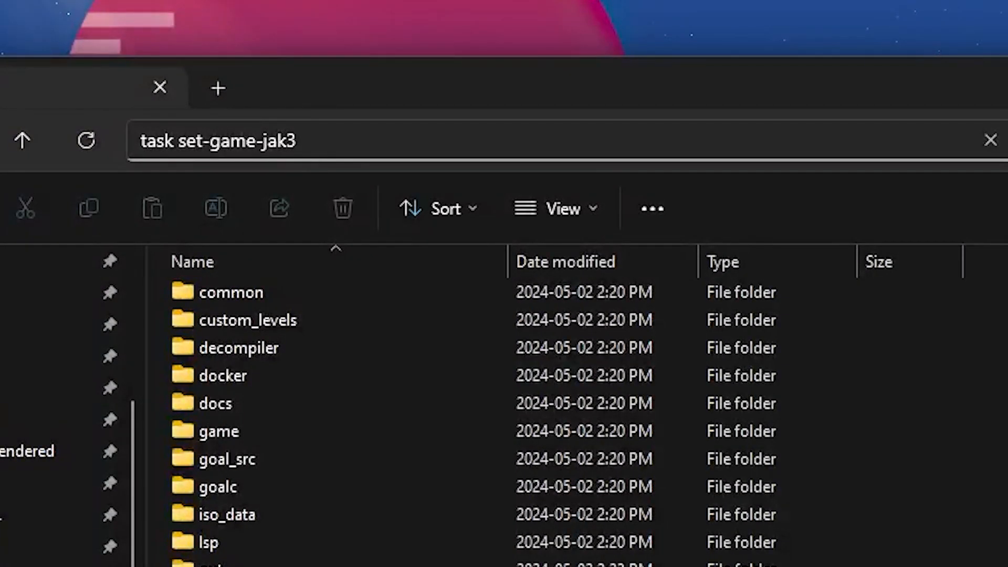
{"action": "key", "text": "Return"}
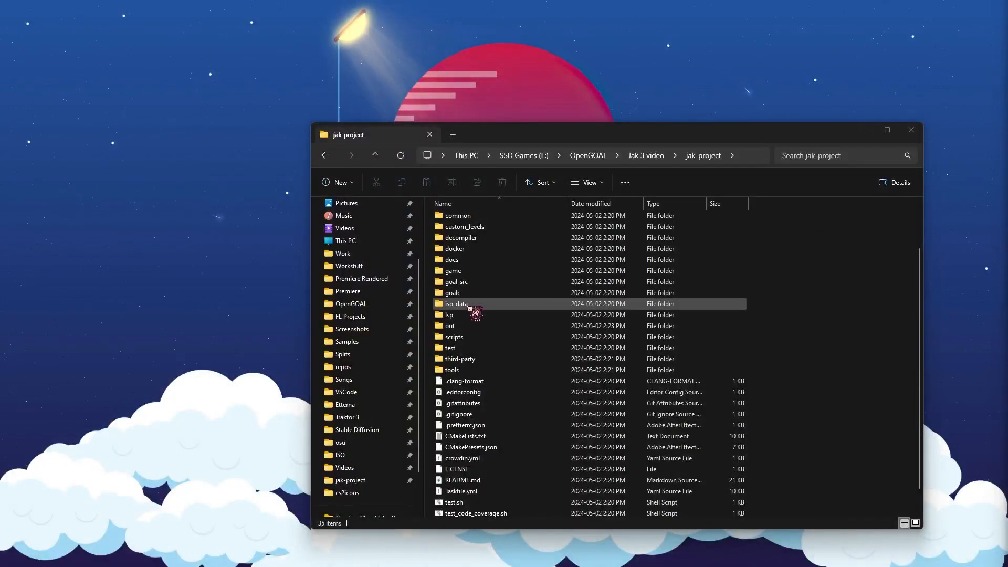
Step: Create a folder named jak3 inside the iso_data folder of jak-project
{"action": "double_click", "coordinate": [462, 309]}
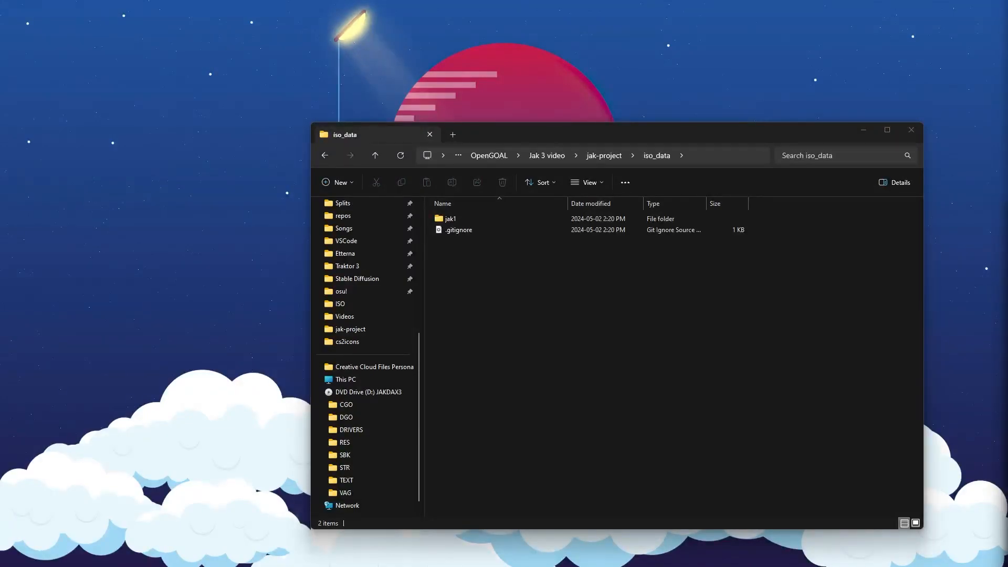
{"action": "left_click_drag", "start_coordinate": [811, 282], "coordinate": [676, 327]}
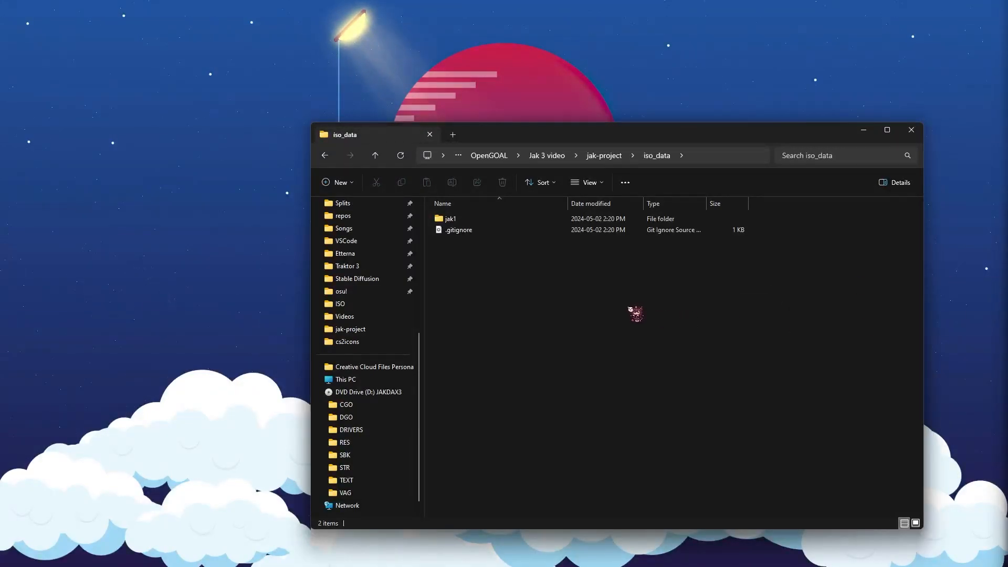
{"action": "key", "text": "ctrl+shift+n"}
{"action": "type", "text": "jak3"}
{"action": "key", "text": "Return"}
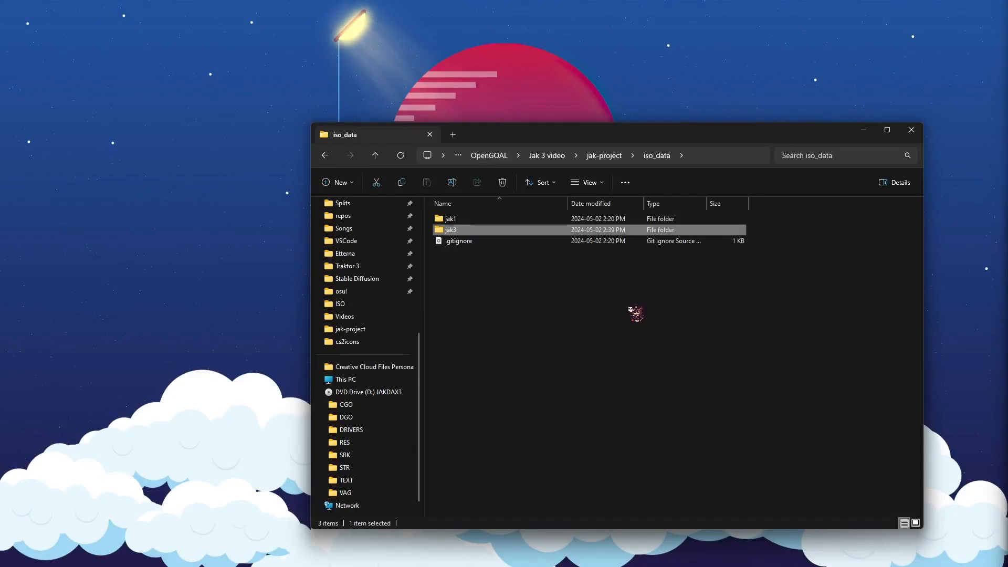
Step: Paste the copied Jak 3 disc files and folders into the new iso_data\jak3 folder
{"action": "key", "text": "Return"}
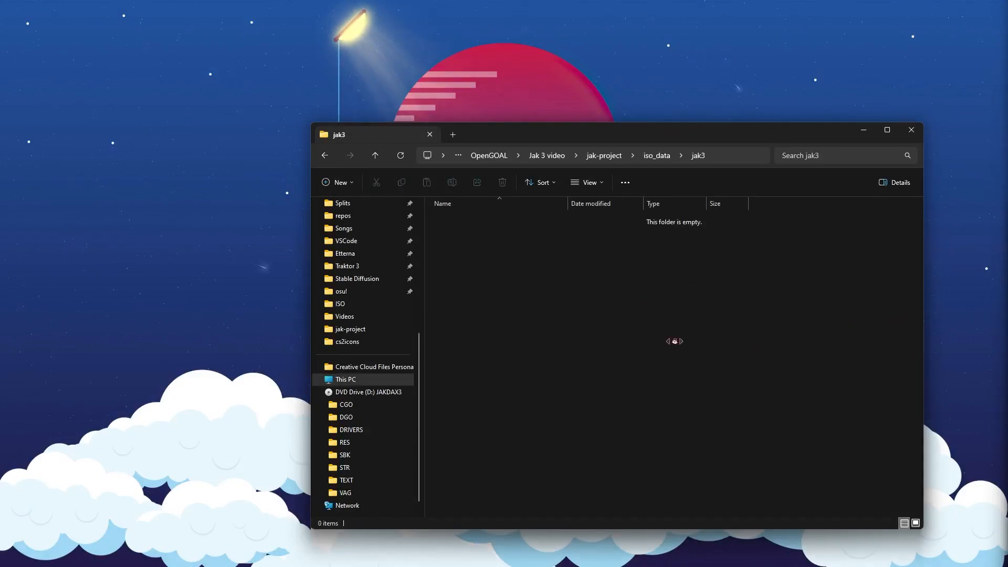
{"action": "key", "text": "ctrl+v"}
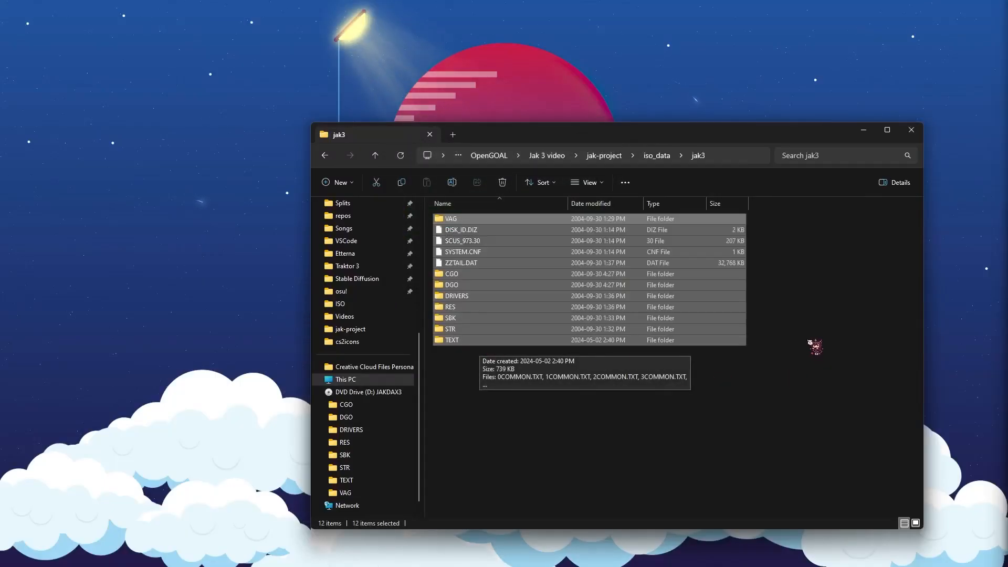
{"action": "left_click", "coordinate": [557, 451]}
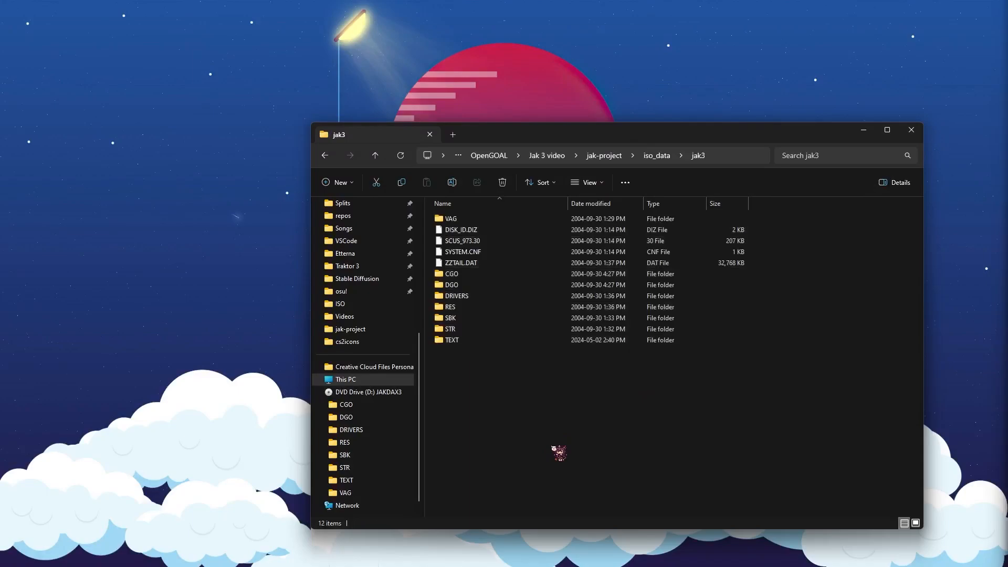
Step: Return to the jak-project folder and run "task extract" from there
{"action": "left_click", "coordinate": [603, 156]}
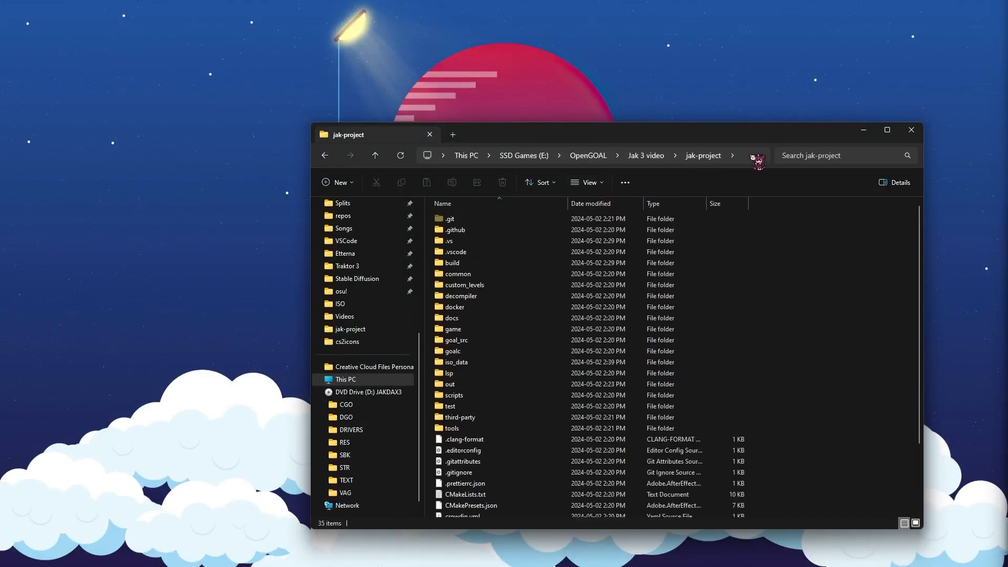
{"action": "left_click", "coordinate": [754, 157]}
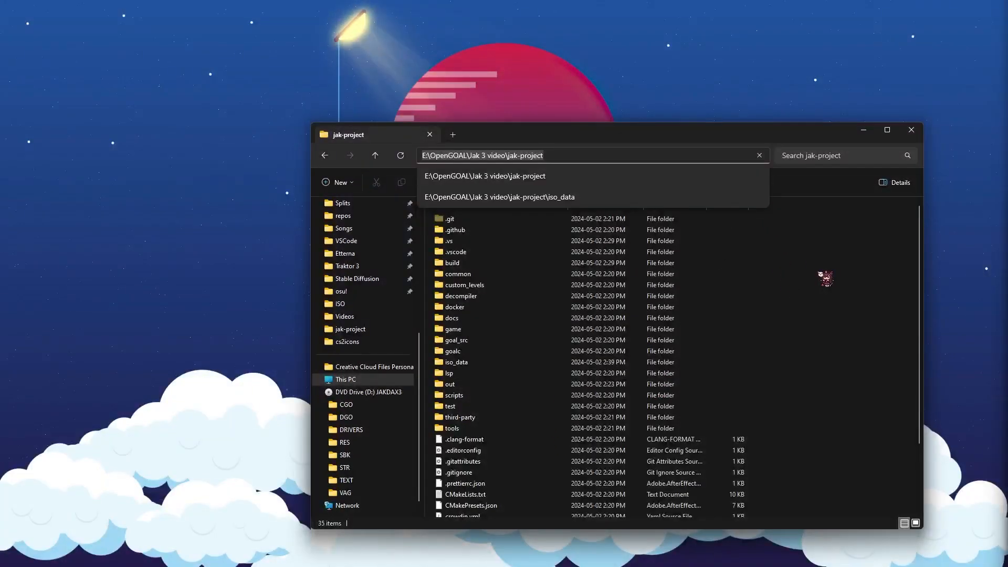
{"action": "type", "text": "task extract"}
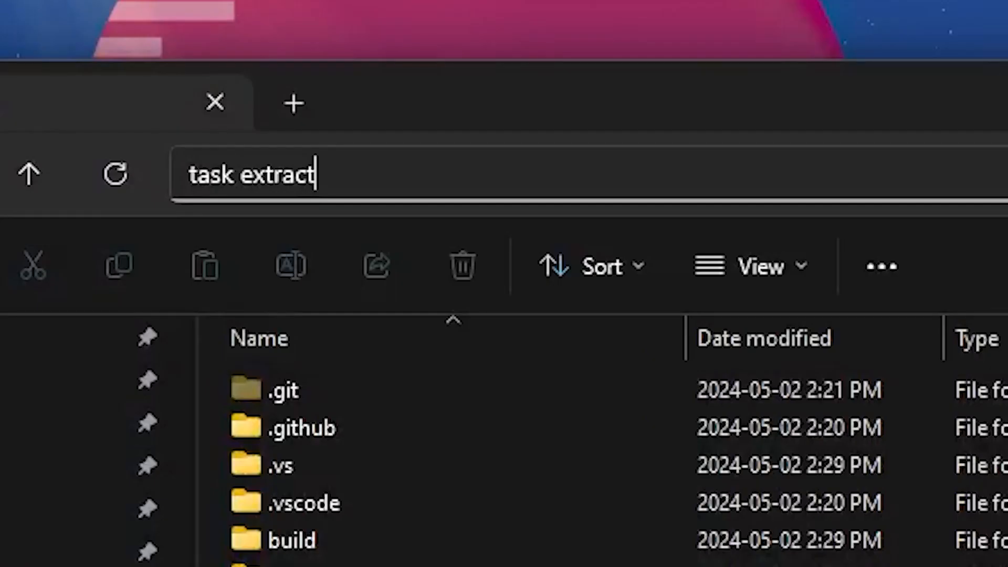
{"action": "key", "text": "Return"}
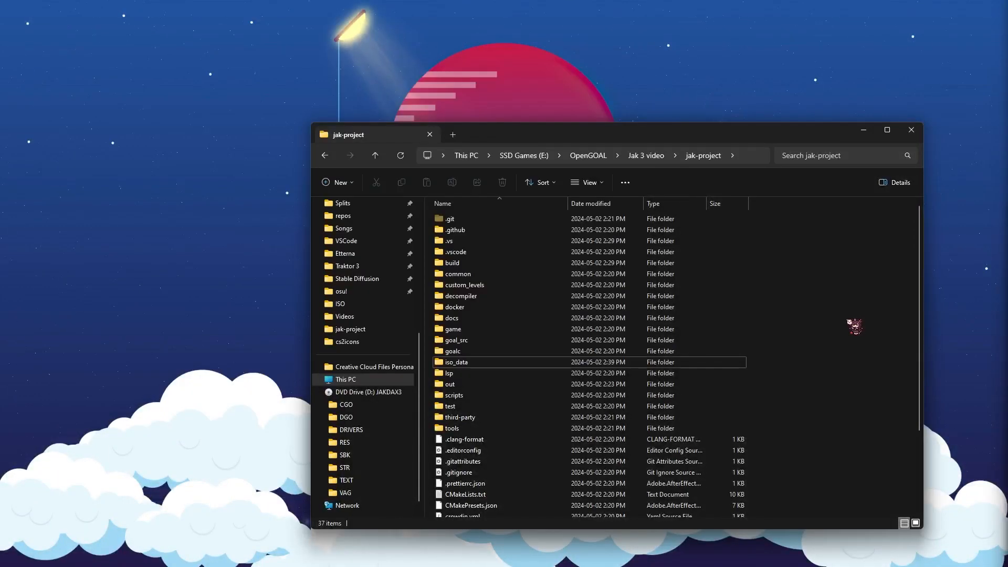
Step: Run "task repl" from the jak-project folder and allow goalc.exe through Windows Firewall
{"action": "left_click", "coordinate": [737, 155]}
{"action": "type", "text": "task repl"}
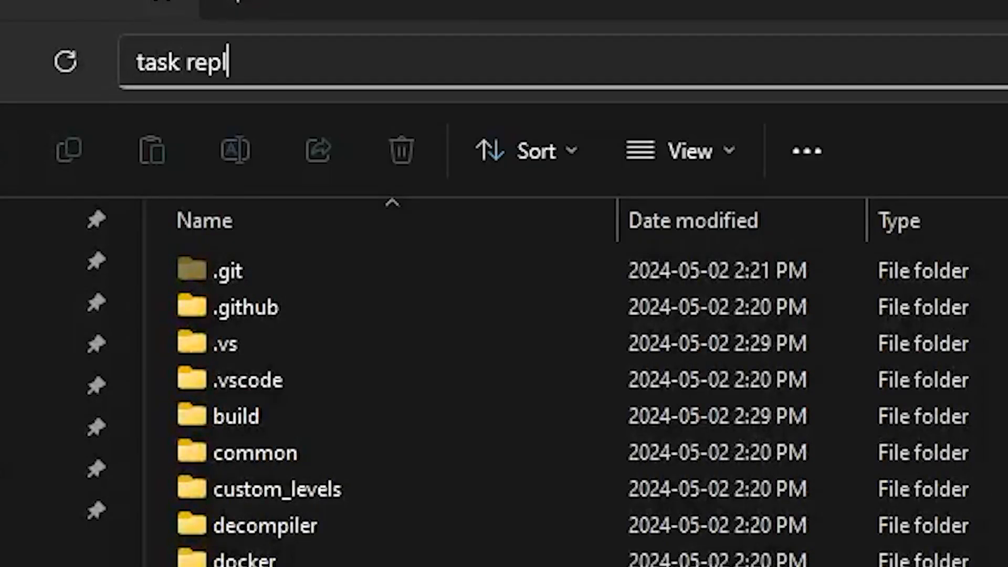
{"action": "key", "text": "Return"}
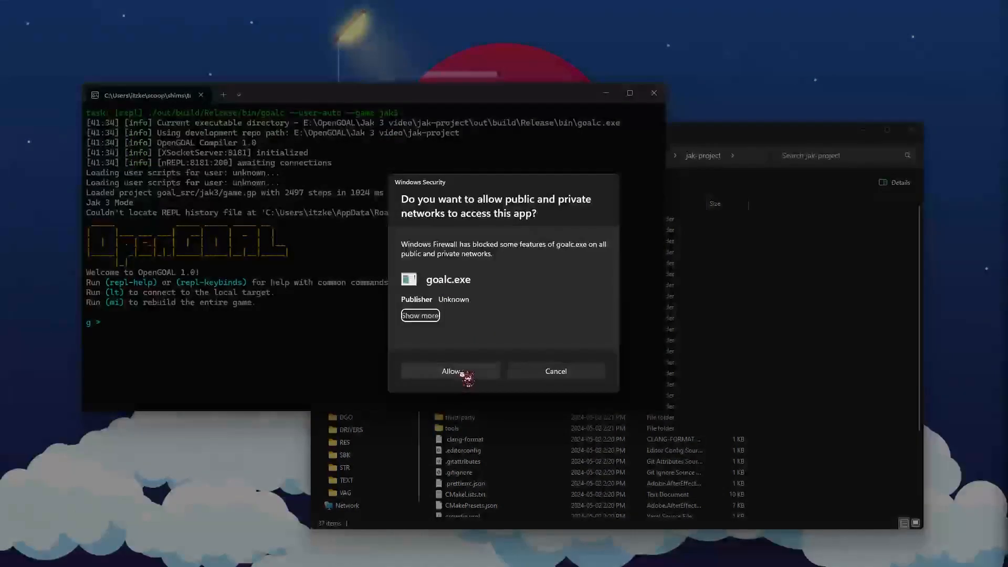
{"action": "left_click", "coordinate": [474, 373]}
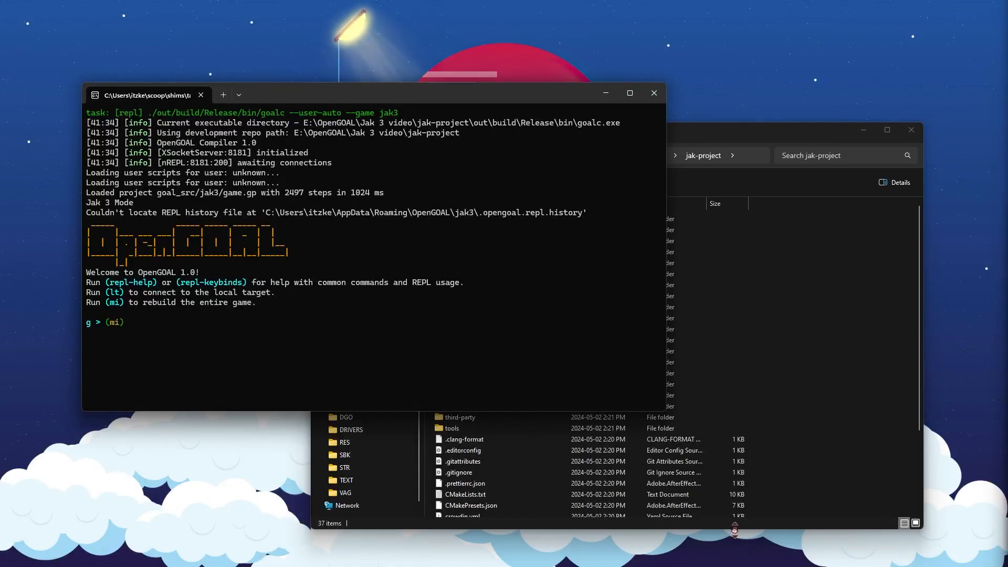
Step: Rebuild the entire game by running "(mi)" in the OpenGOAL REPL, and close the terminal window once the build ends
{"action": "key", "text": "Return"}
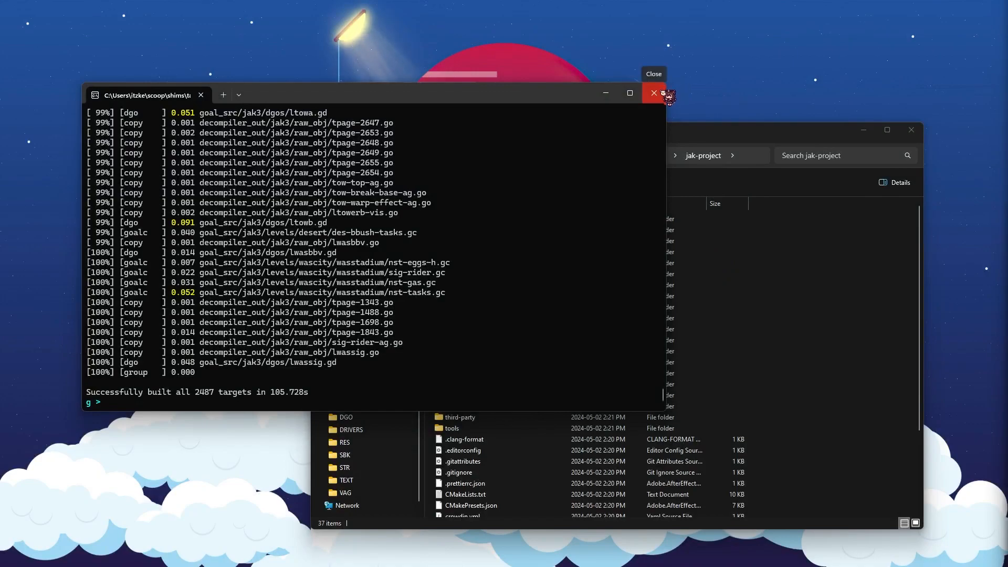
{"action": "left_click", "coordinate": [653, 92]}
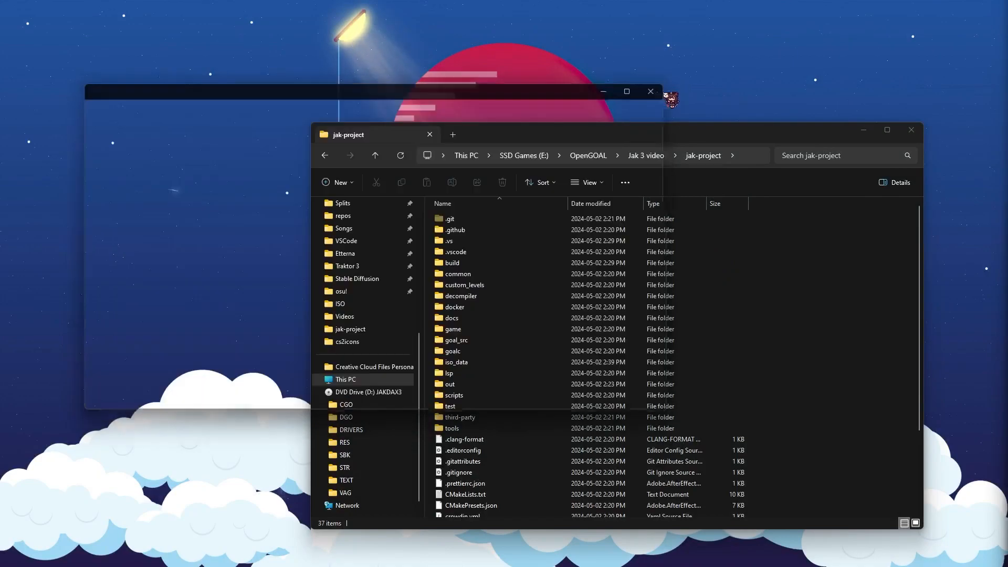
Step: Run "task boot-game" from the jak-project folder and allow gk.exe through Windows Firewall
{"action": "left_click", "coordinate": [695, 155]}
{"action": "type", "text": "task"}
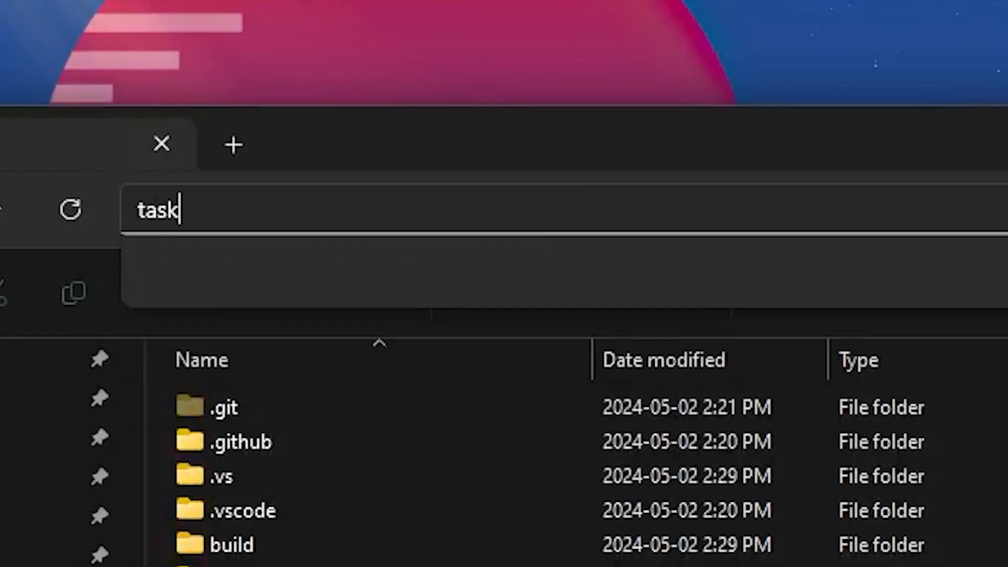
{"action": "type", "text": " boot-game"}
{"action": "key", "text": "Return"}
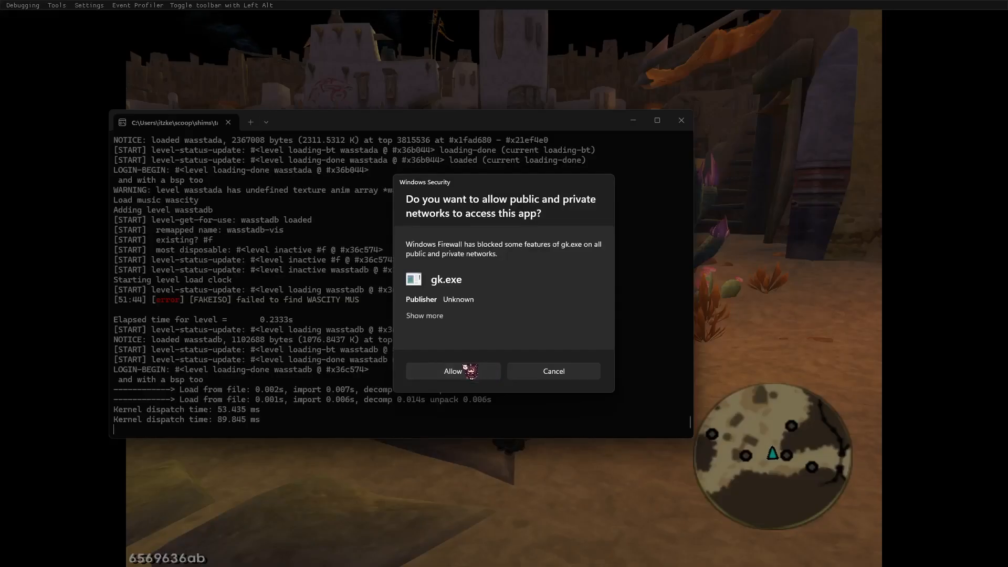
{"action": "left_click", "coordinate": [468, 366]}
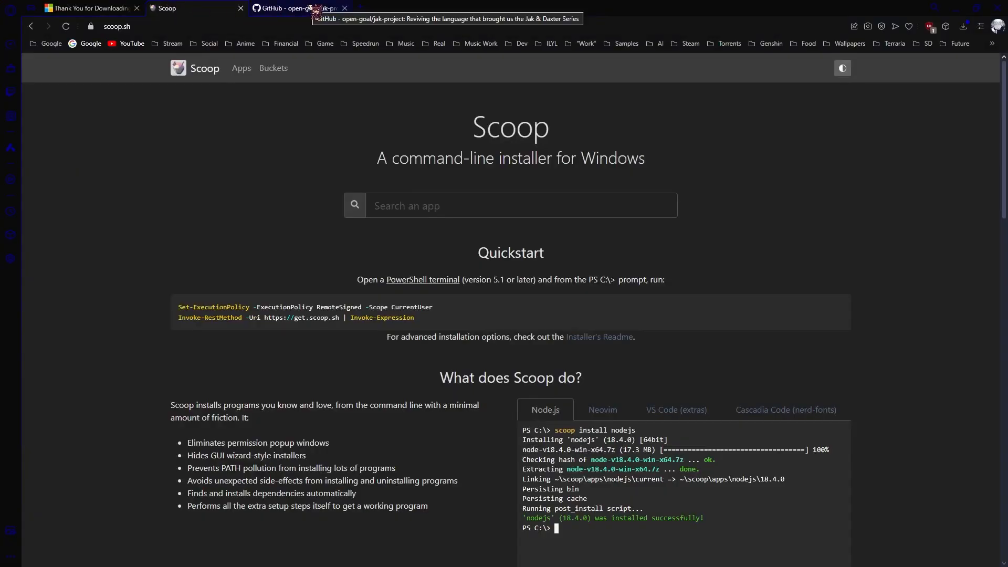
Step: Go from the jak-project GitHub page to opengoal.dev and read the April 2024 progress report's list of playable Jak 3 missions
{"action": "left_click", "coordinate": [294, 8]}
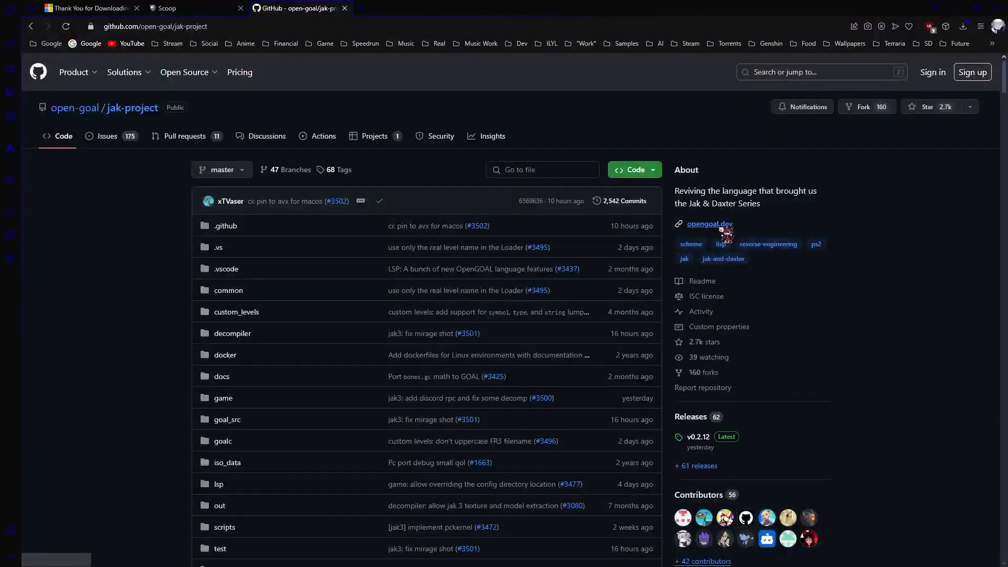
{"action": "left_click", "coordinate": [722, 226]}
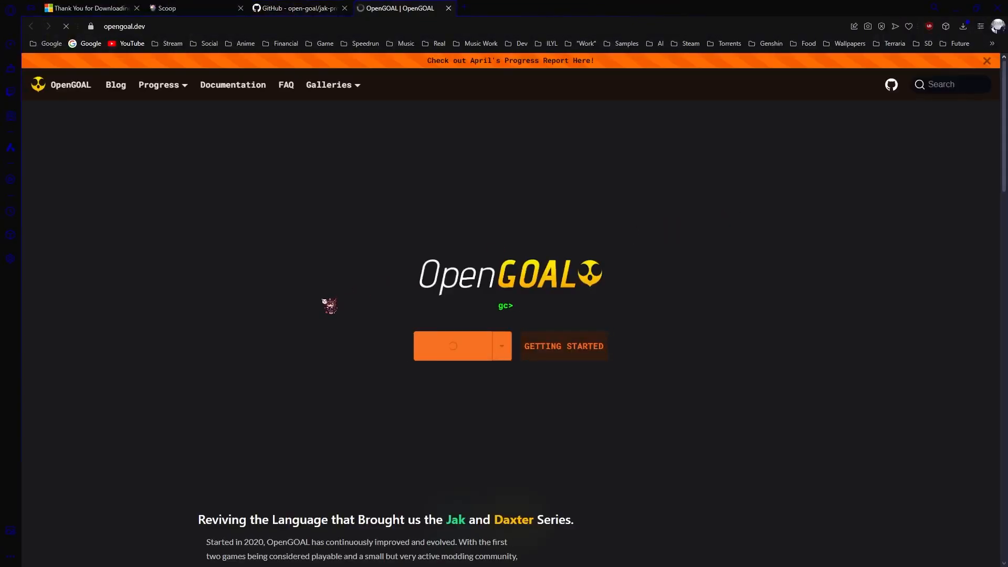
{"action": "scroll", "coordinate": [208, 248], "scroll_direction": "down", "scroll_amount": 5}
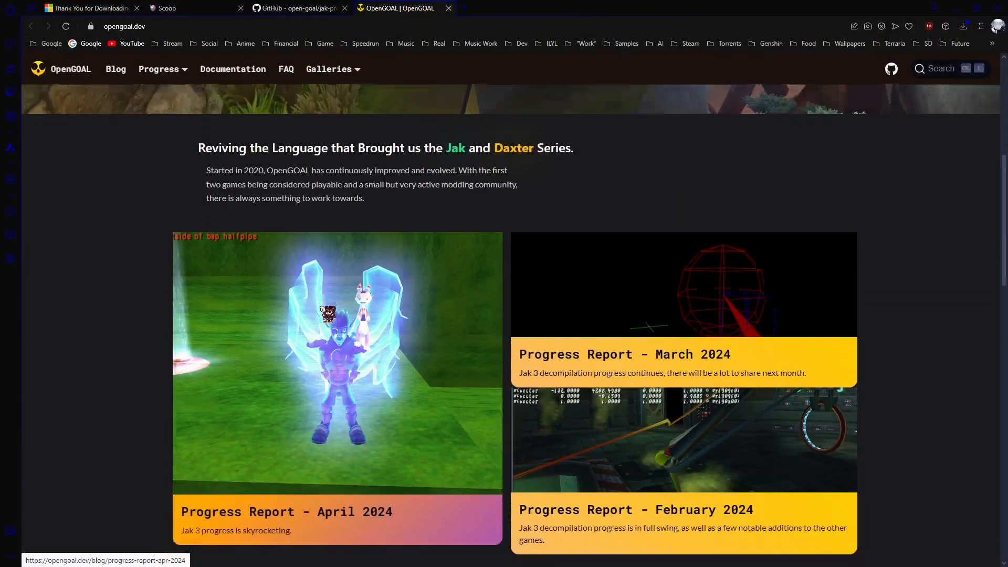
{"action": "scroll", "coordinate": [317, 322], "scroll_direction": "down", "scroll_amount": 1}
{"action": "left_click", "coordinate": [314, 328]}
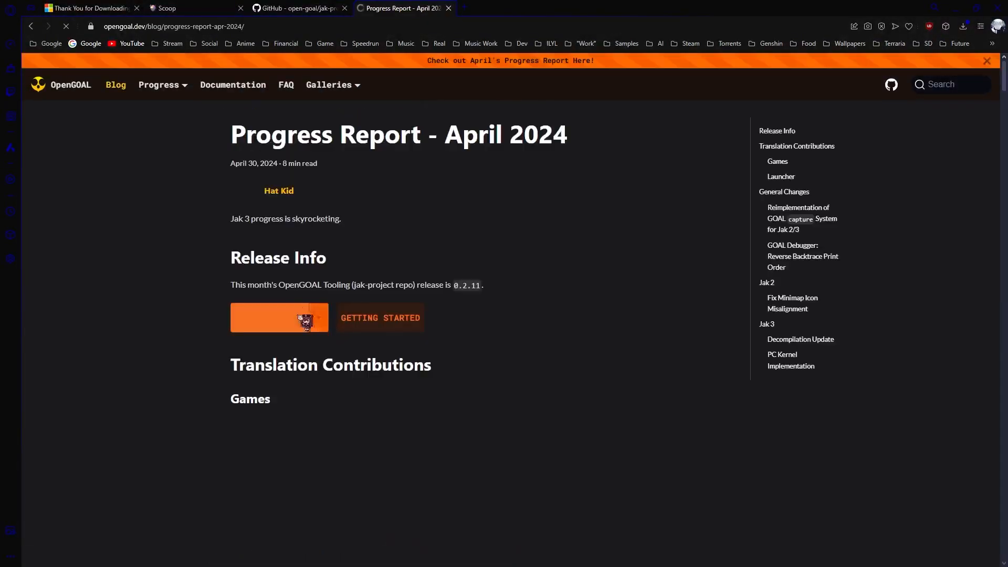
{"action": "scroll", "coordinate": [412, 299], "scroll_direction": "down", "scroll_amount": 15}
{"action": "scroll", "coordinate": [348, 294], "scroll_direction": "down", "scroll_amount": 20}
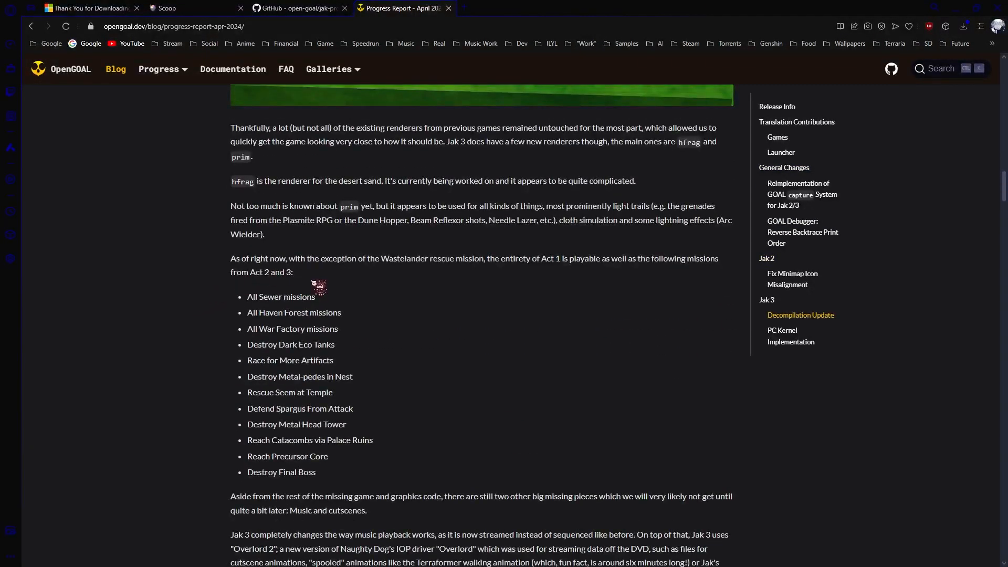